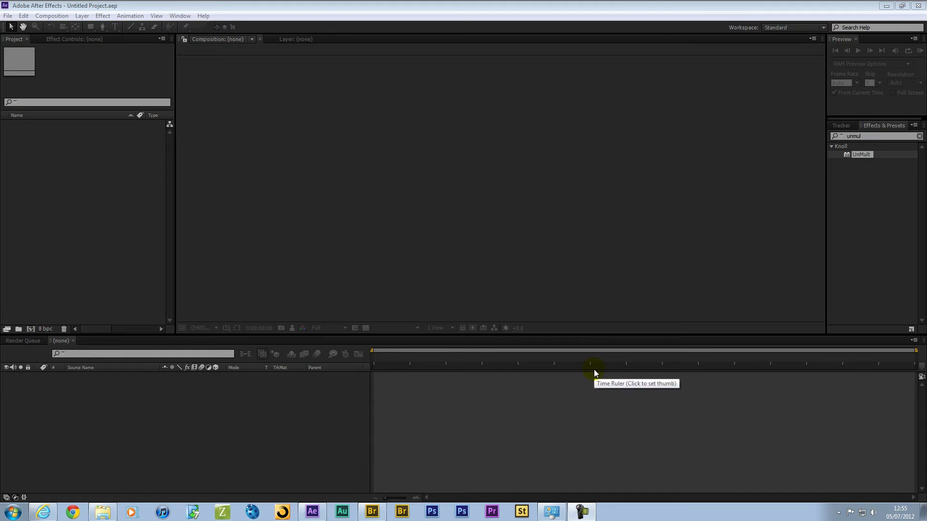
Create a 1280 x 720, 25 fps composition lasting 5 seconds and set its current time to 0:00:00:13.
click(120, 173)
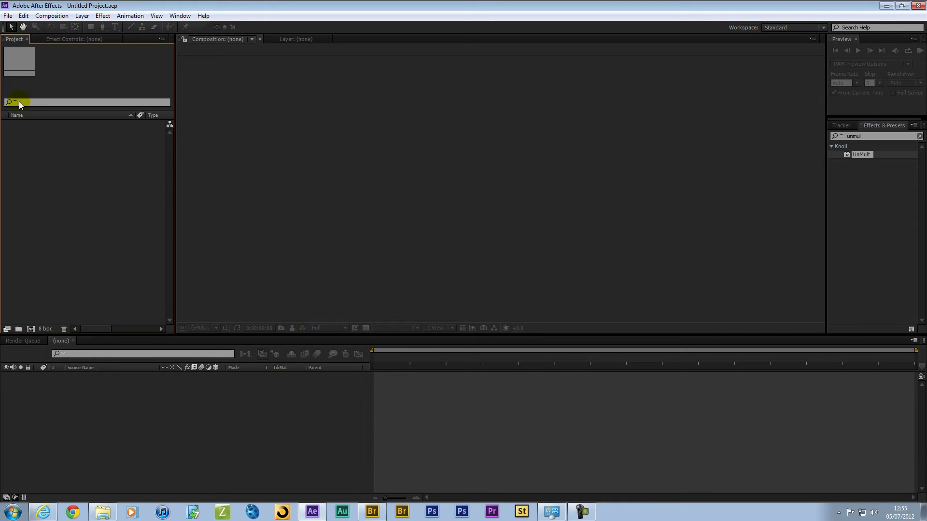
click(67, 16)
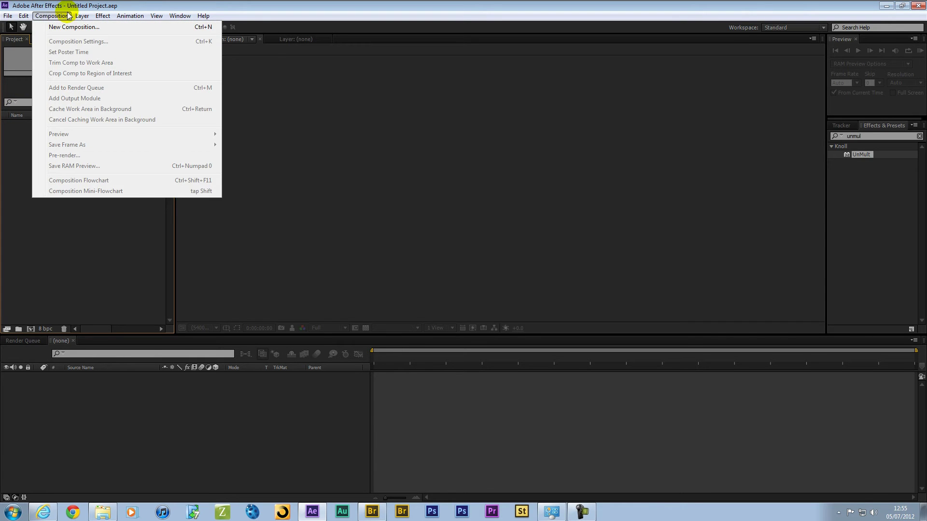
click(71, 27)
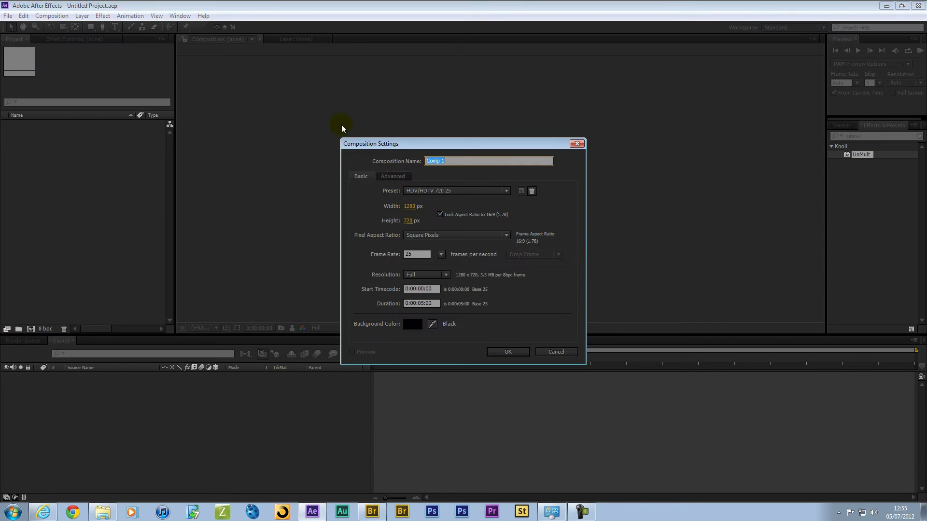
click(509, 353)
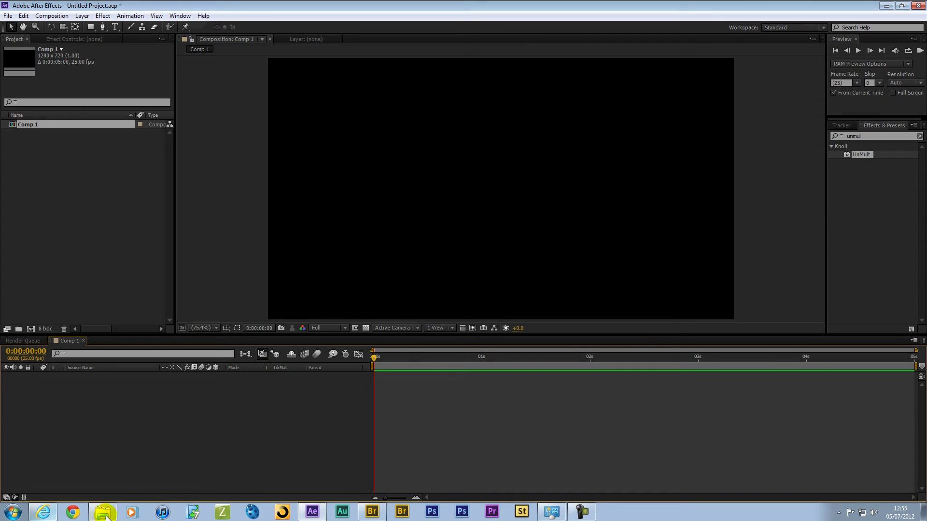
mouse_move(101, 507)
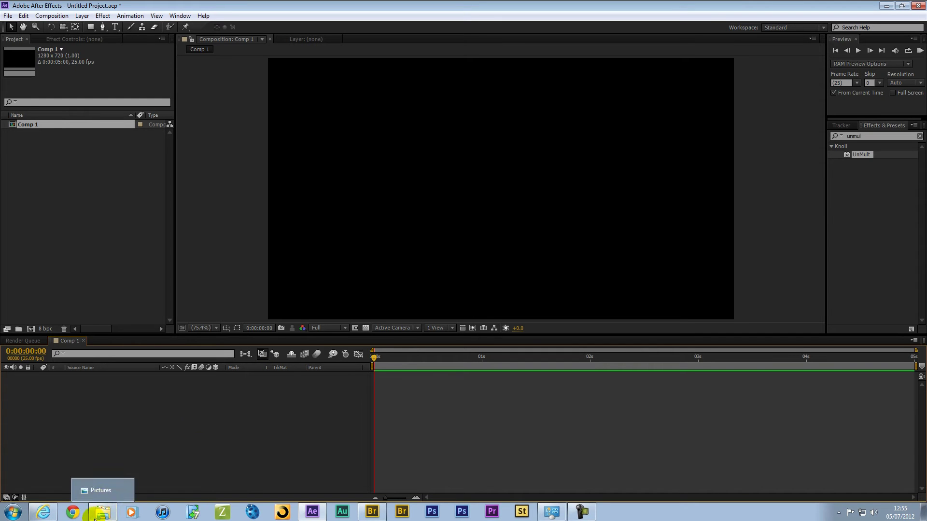
drag(514, 357, 430, 394)
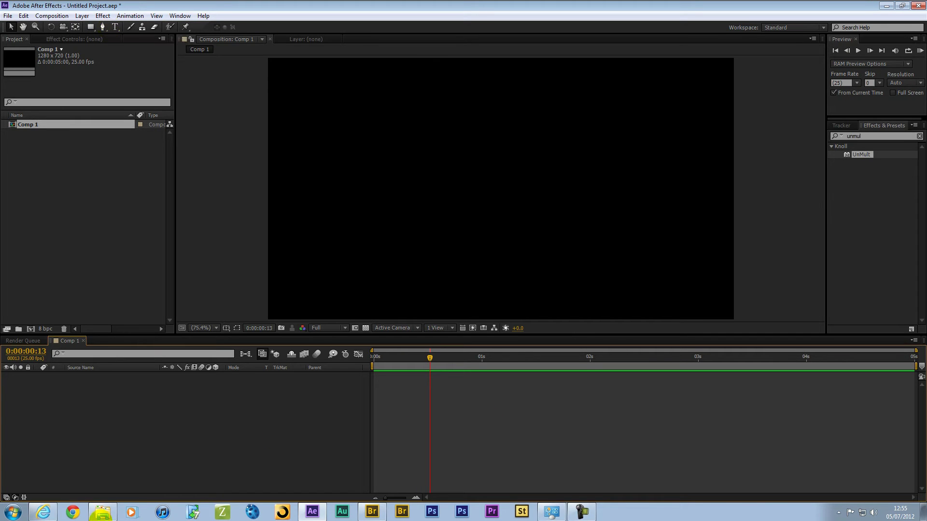
Add a text layer reading "GRegsmedia" in the upper part of the frame, with its fill color set to white (FFFFFF).
click(114, 27)
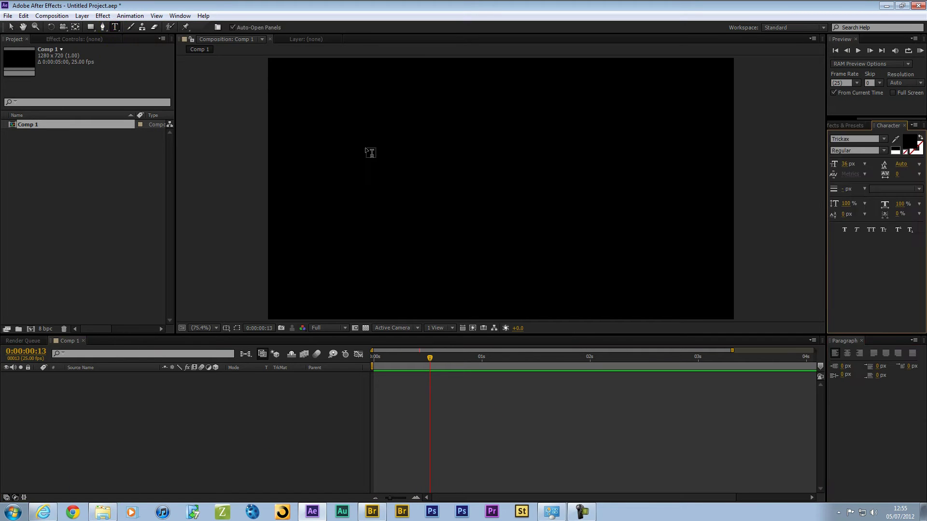
click(357, 173)
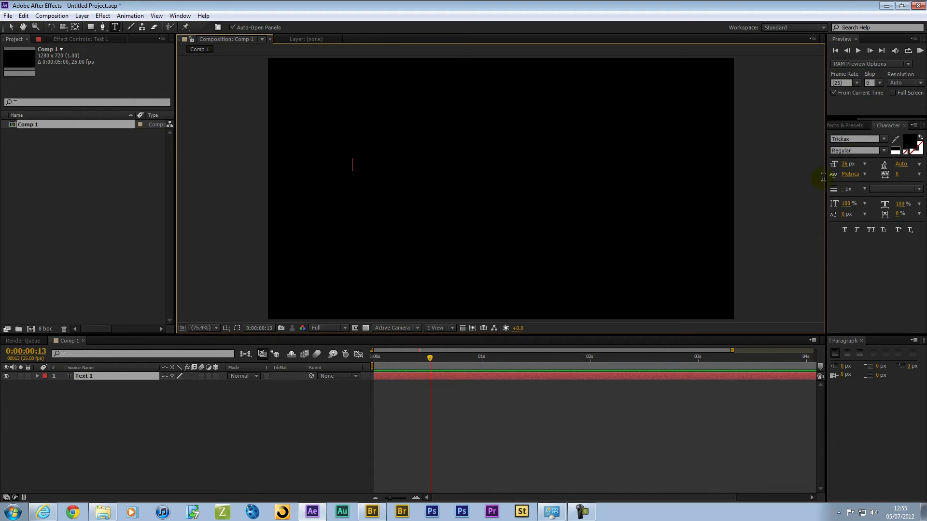
click(911, 143)
click(101, 153)
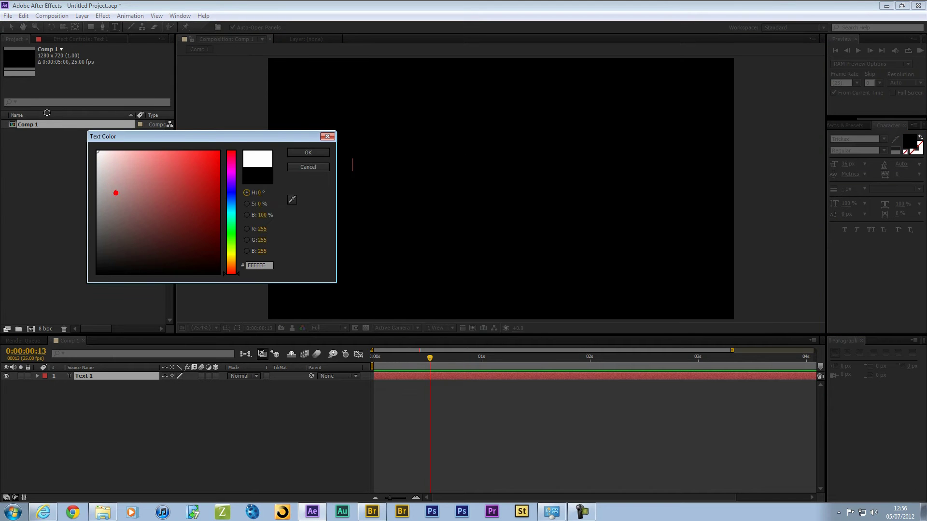
click(317, 151)
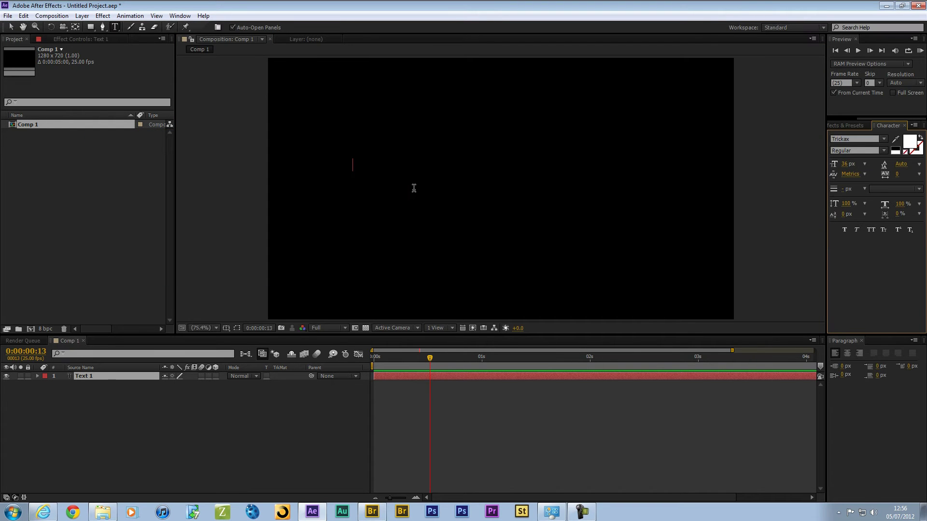
text(GAEGSMEDIA)
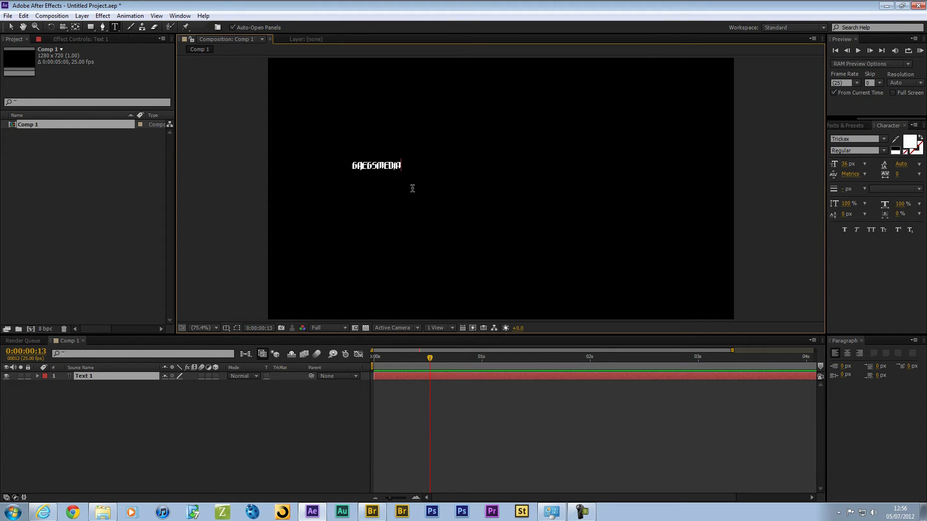
Enlarge the whole text to about 106 px and change its font to Helvetica Neue.
key(ctrl+a)
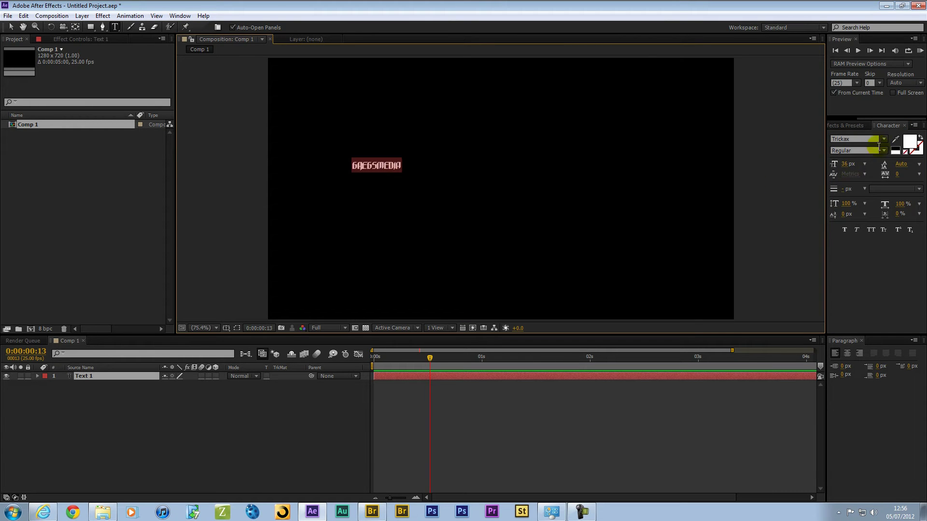
drag(846, 165, 880, 161)
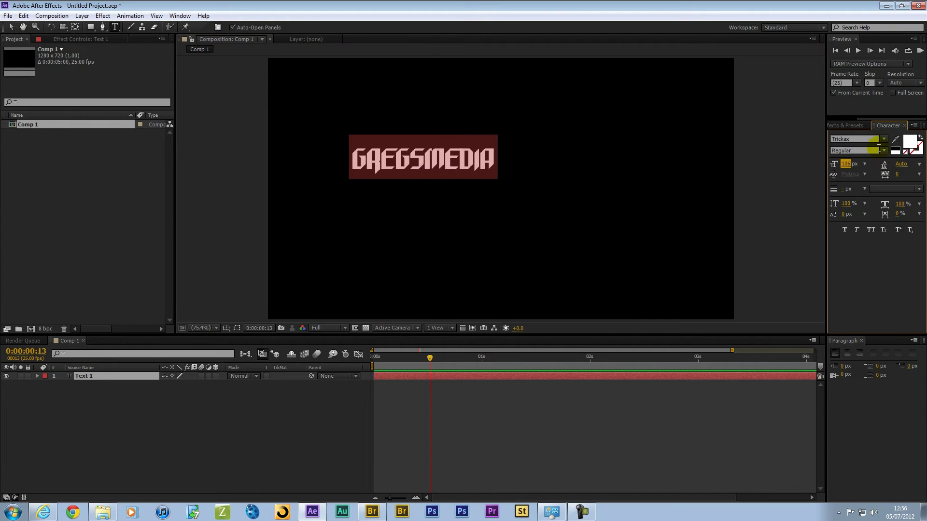
click(884, 139)
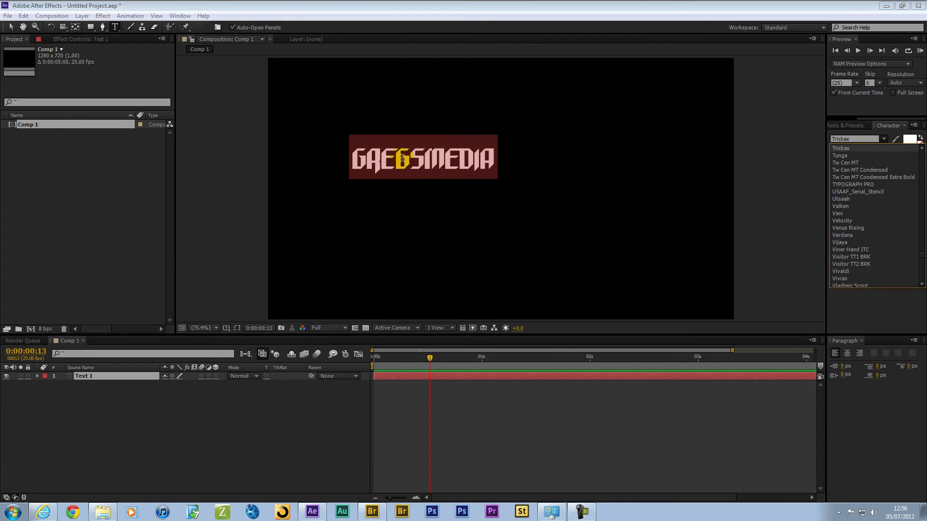
scroll(873, 179, up, 15)
scroll(873, 179, up, 20)
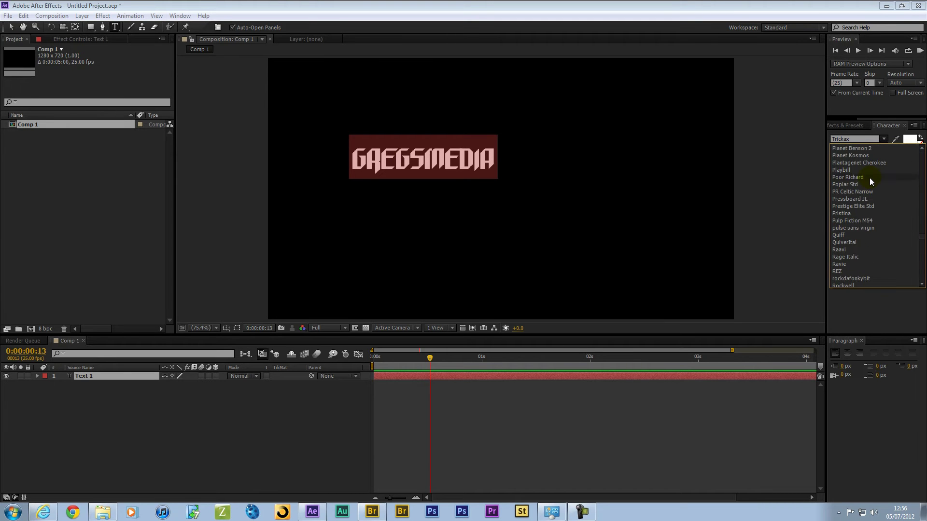
scroll(870, 178, up, 10)
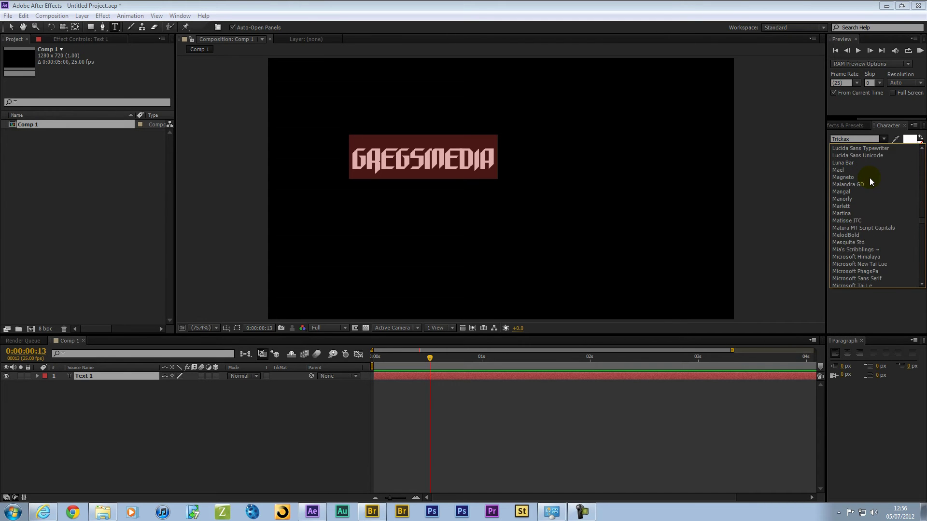
scroll(867, 196, down, 12)
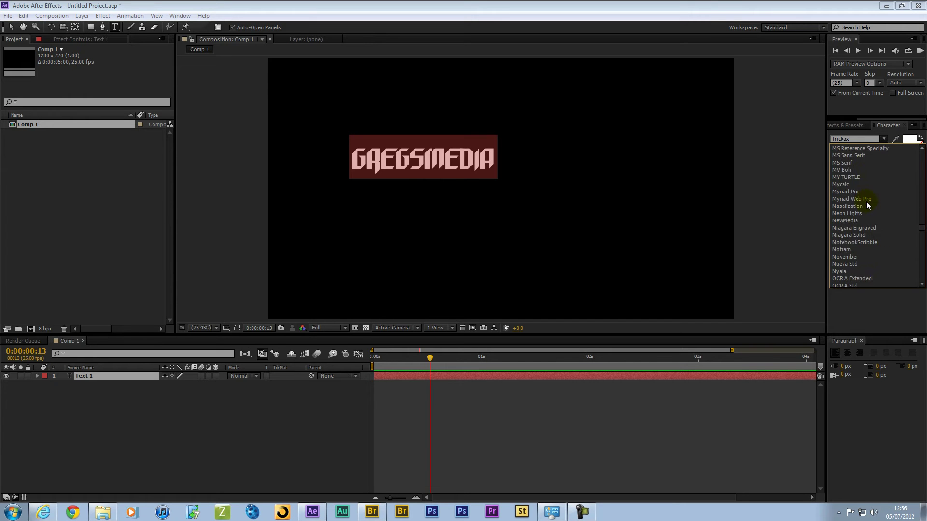
scroll(871, 251, up, 5)
scroll(871, 251, up, 15)
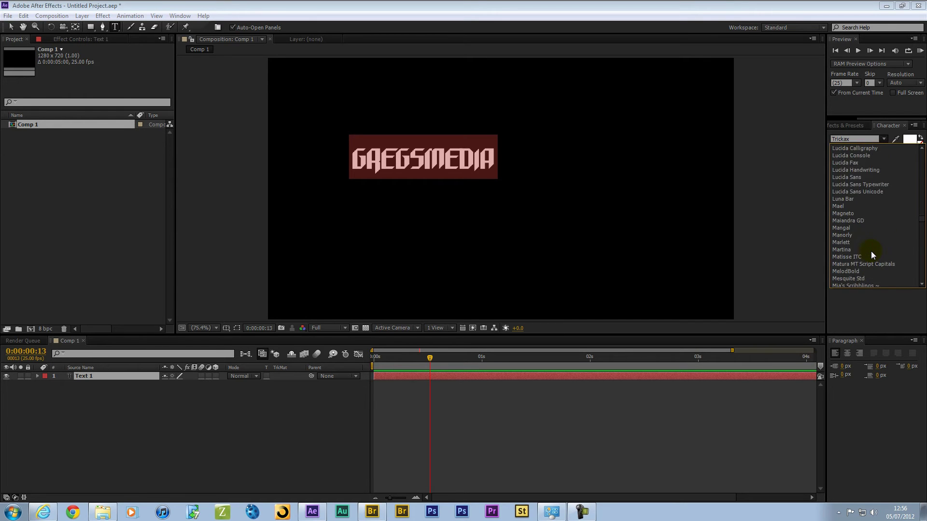
scroll(871, 251, up, 20)
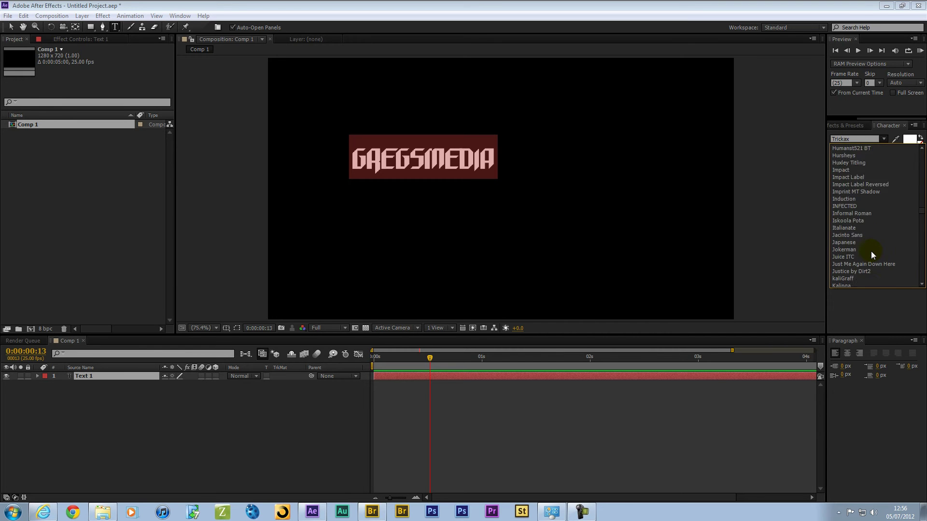
scroll(871, 251, up, 5)
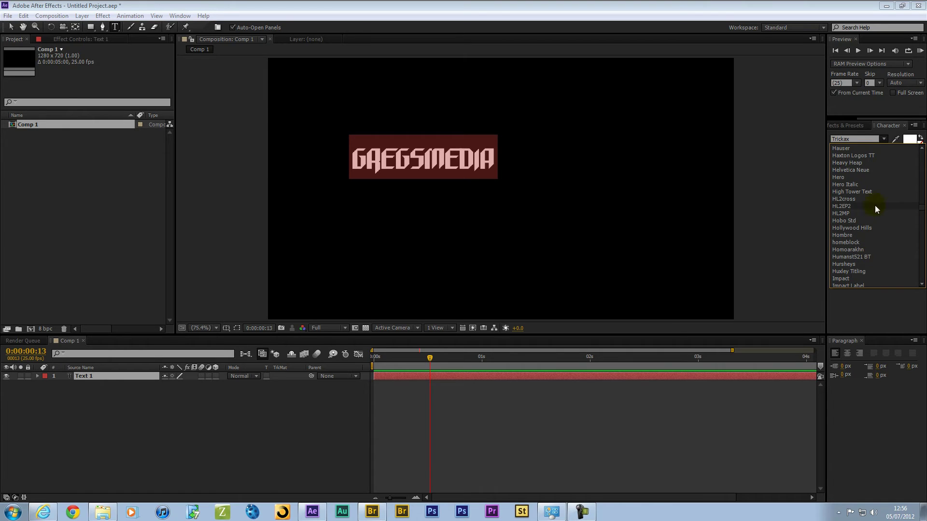
scroll(884, 203, up, 5)
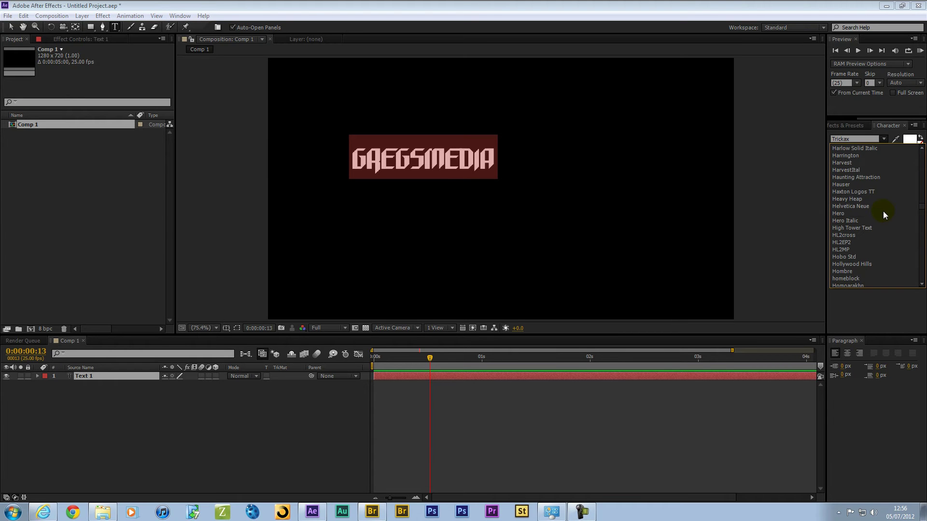
scroll(884, 212, up, 5)
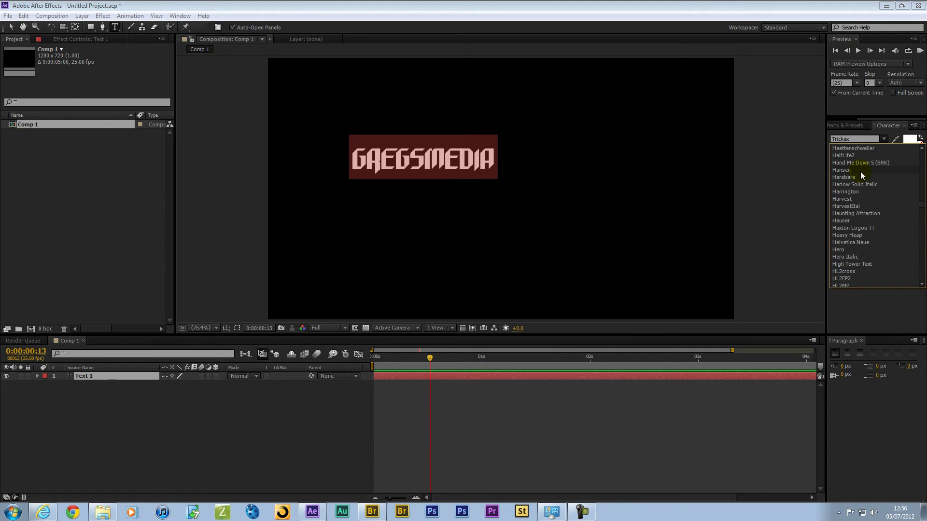
scroll(860, 173, up, 5)
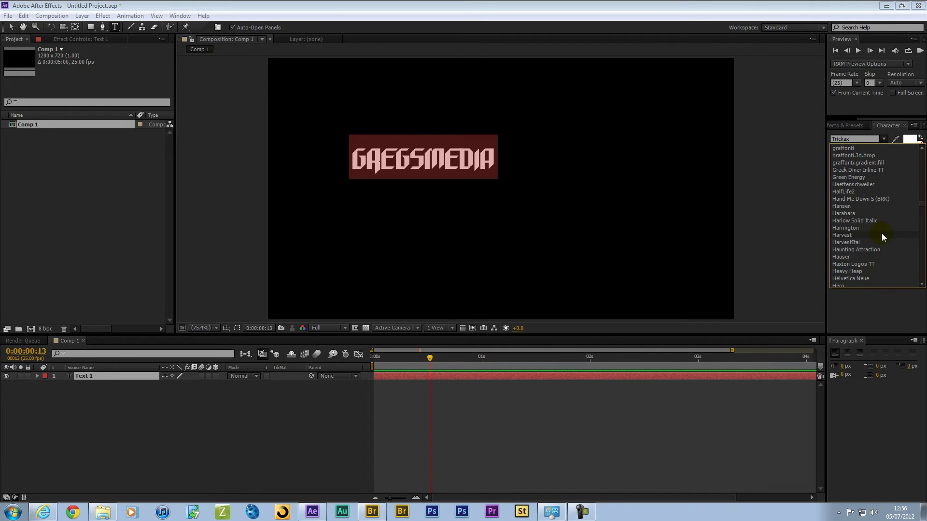
click(853, 279)
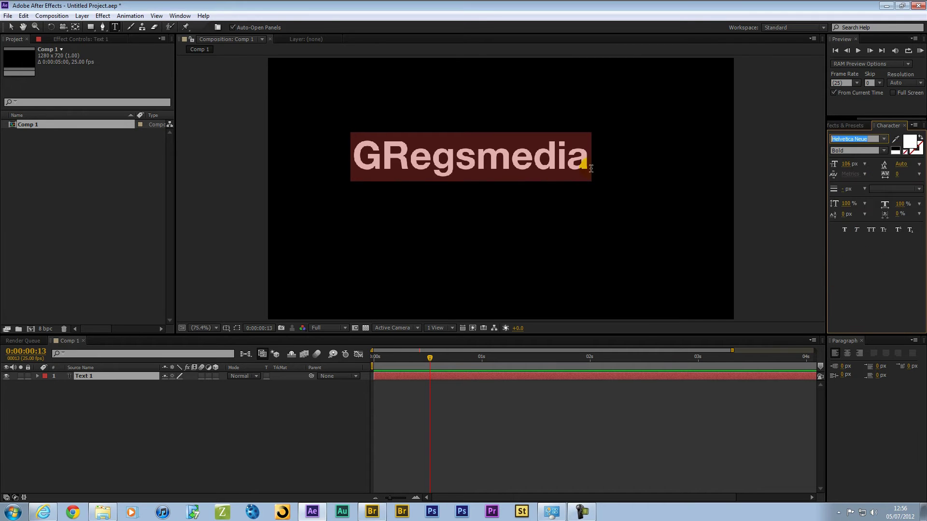
Correct the text's capitalization to read "GregsMedia" and finish editing it.
click(395, 159)
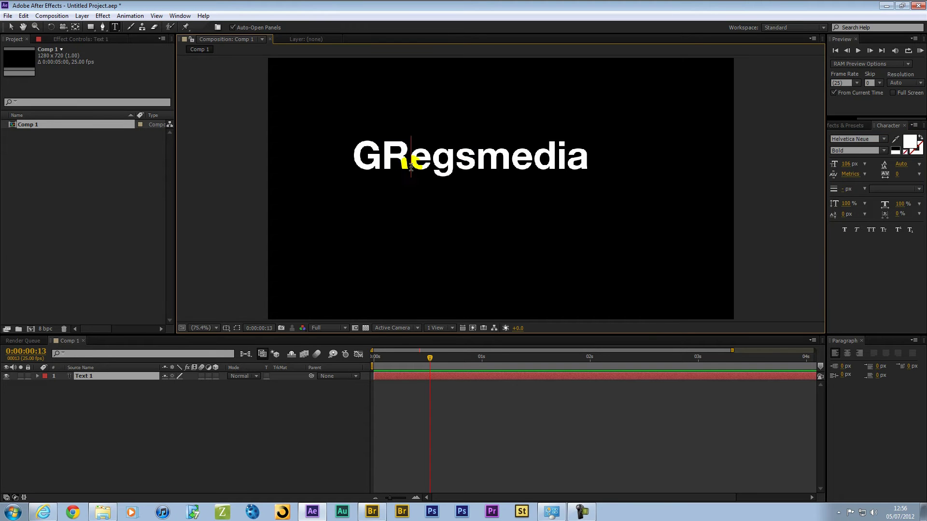
key(Delete)
text(r)
click(500, 166)
key(BackSpace)
text(M)
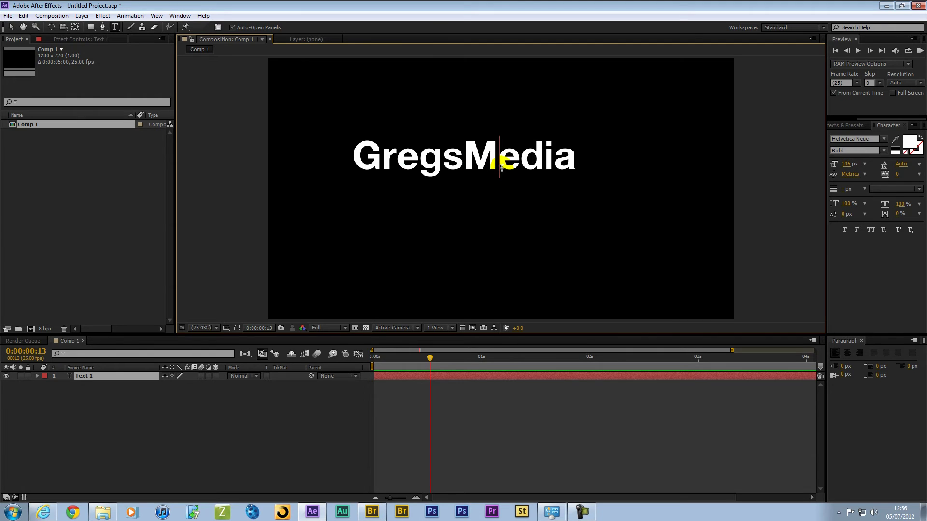
key(Escape)
Move the GregsMedia text closer to the middle of the frame, at position about 314, 374, and select its layer.
drag(461, 223, 489, 246)
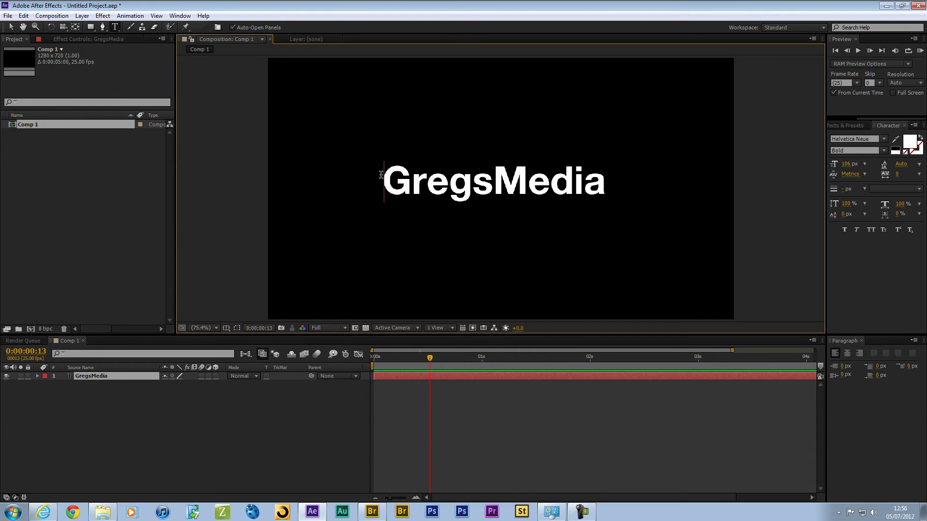
drag(386, 172, 641, 201)
click(592, 173)
click(190, 413)
click(100, 378)
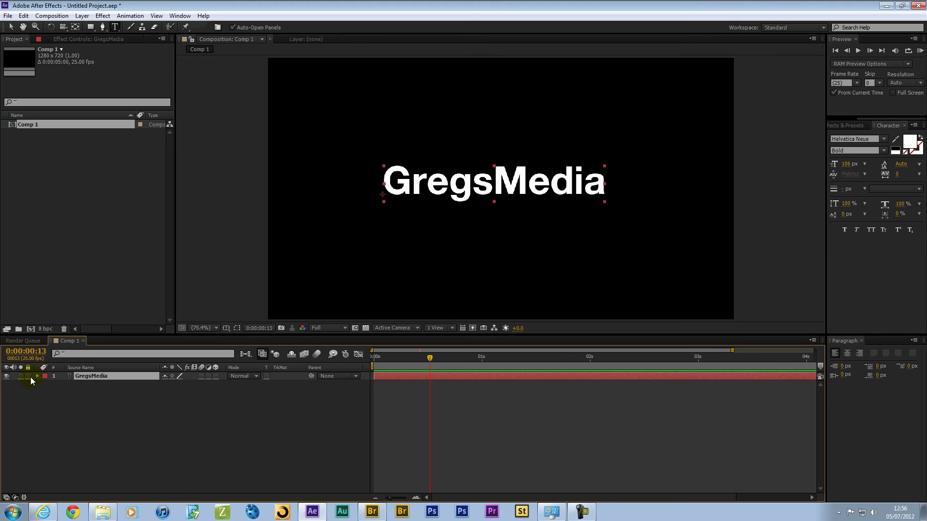
Expand the GregsMedia layer to show its Transform properties.
click(37, 377)
click(39, 376)
click(38, 377)
click(45, 392)
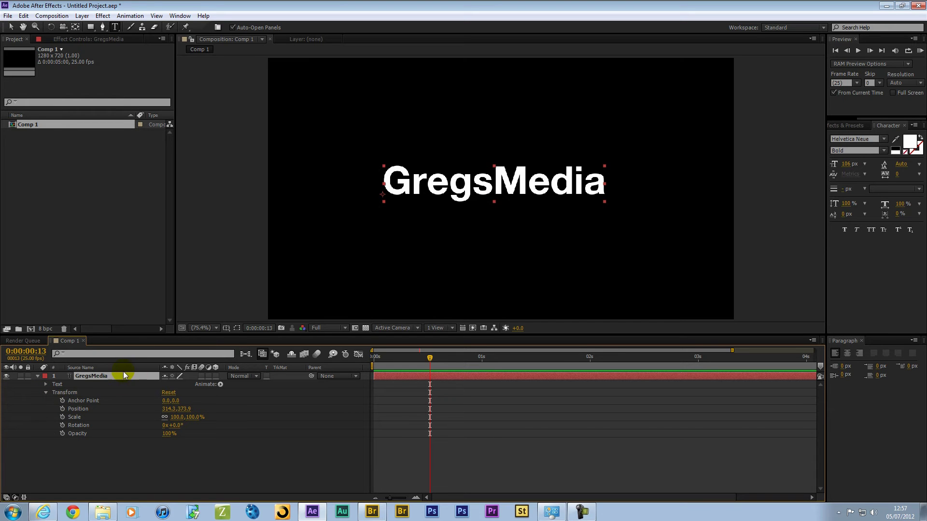
Try rotating the GregsMedia text and set its rotation back to 0°.
drag(170, 437, 346, 426)
click(73, 446)
click(180, 426)
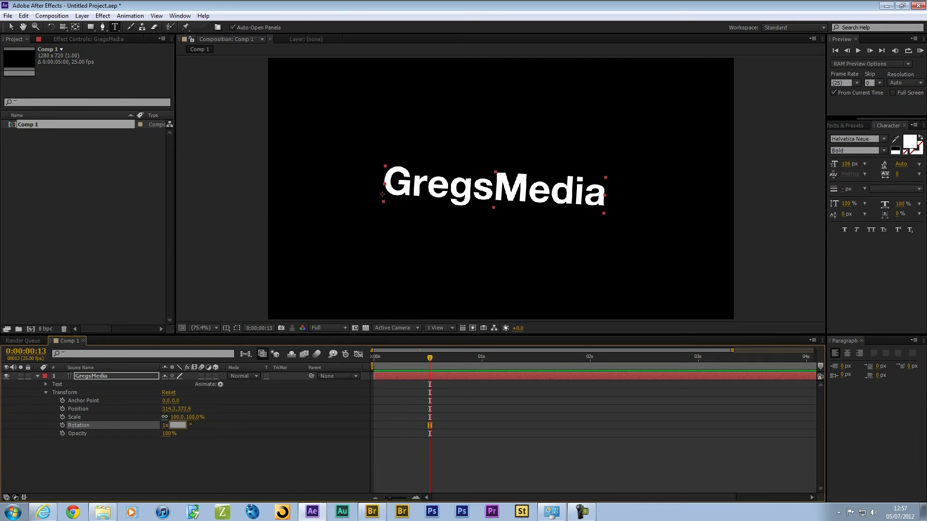
text(0)
key(Return)
click(191, 455)
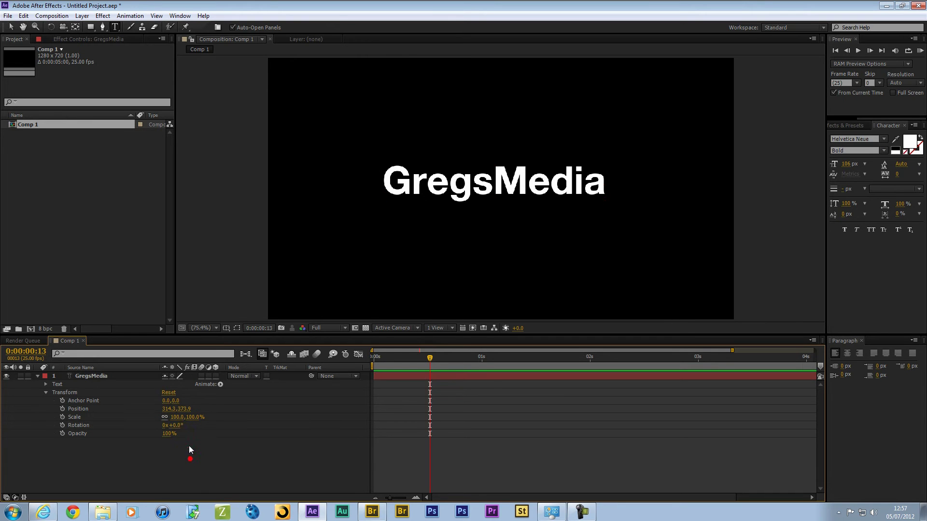
Try increasing the GregsMedia text's scale in small increments and bring it back to 100%.
click(178, 417)
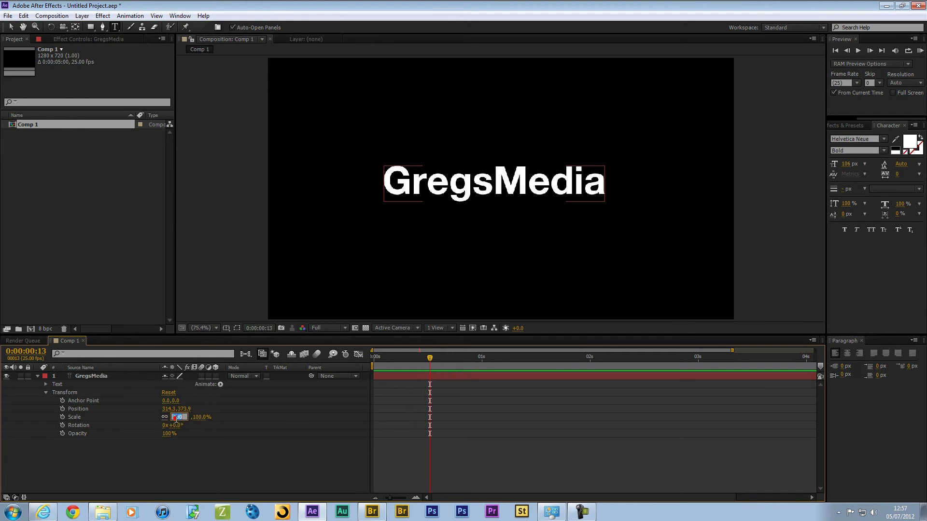
key(Up)
key(Up)
key(Up)
key(Up)
key(Up)
key(Down)
key(Down)
key(Down)
key(Down)
key(Down)
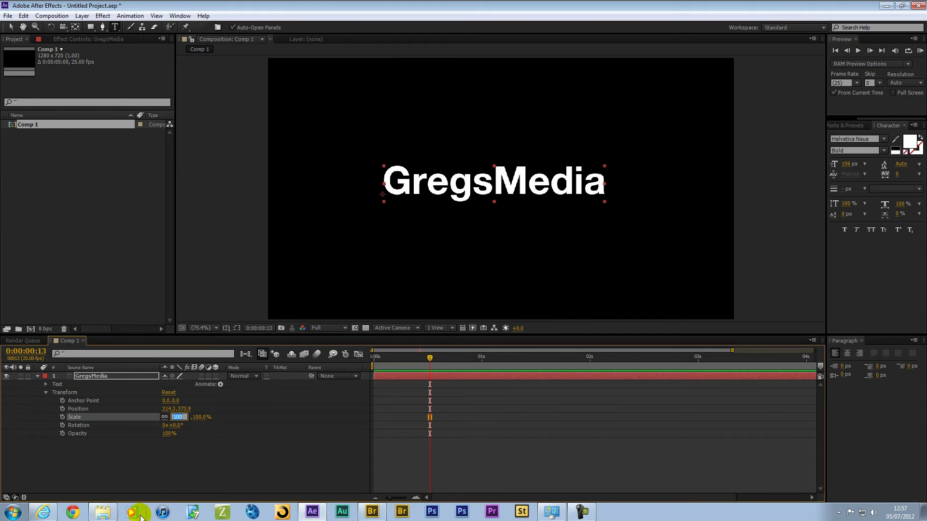
click(120, 468)
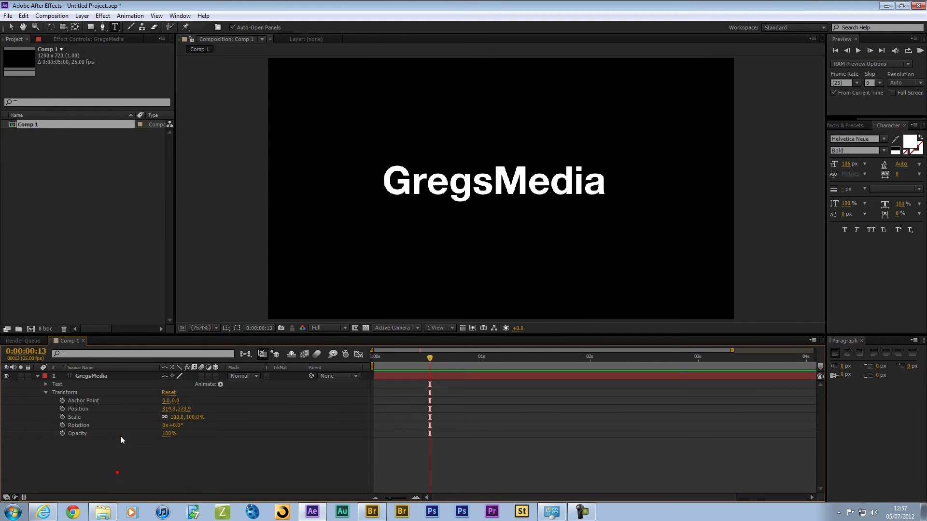
Try shifting the GregsMedia text horizontally through its Position property, undo the shift and deselect the layer.
click(88, 410)
drag(169, 409, 111, 416)
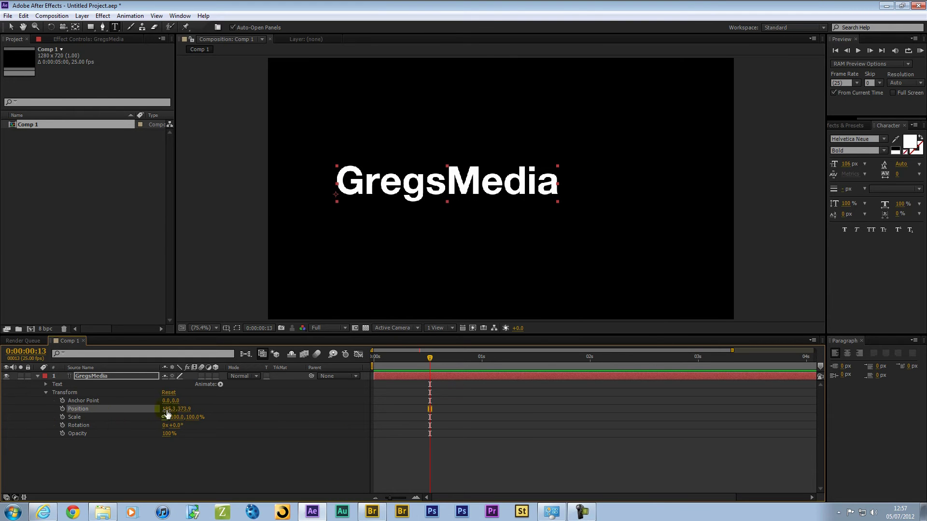
key(ctrl+z)
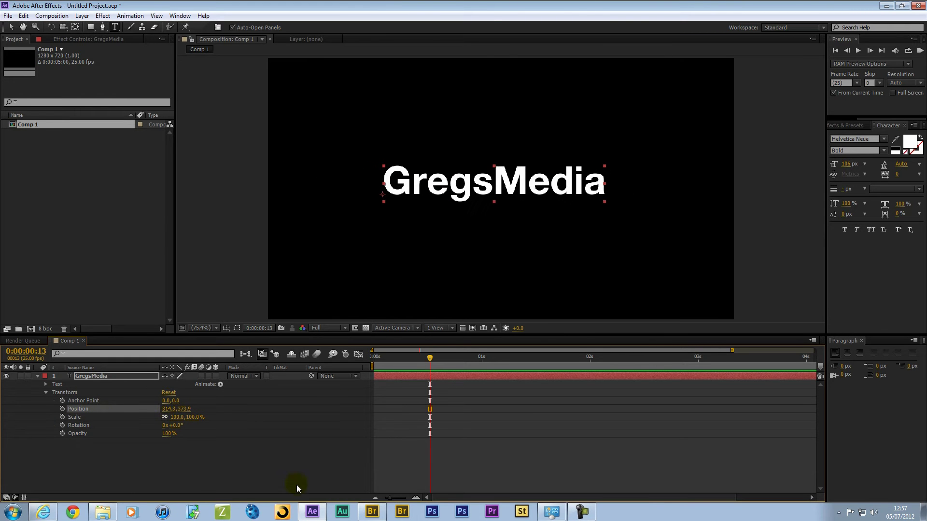
click(239, 483)
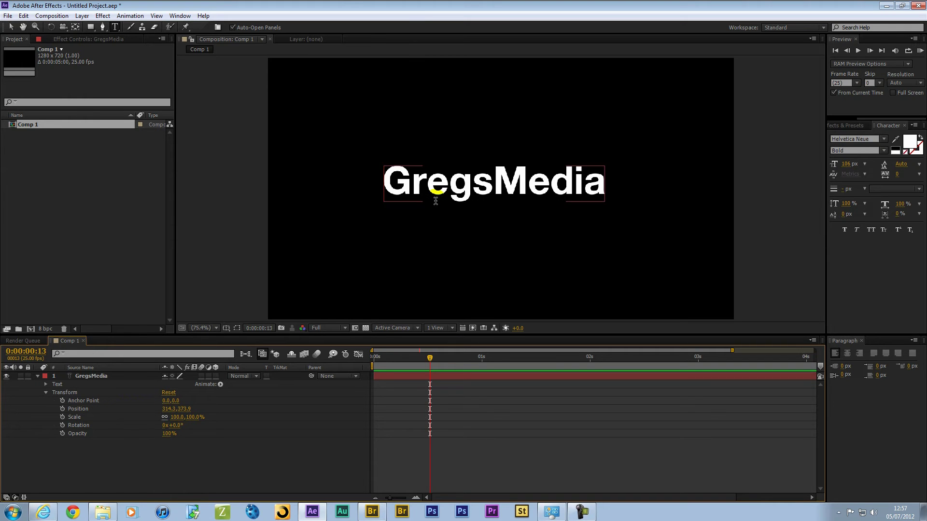
Move the GregsMedia layer's anchor point to the centre of the text with the Pan Behind tool, at about 305, -30.
click(101, 376)
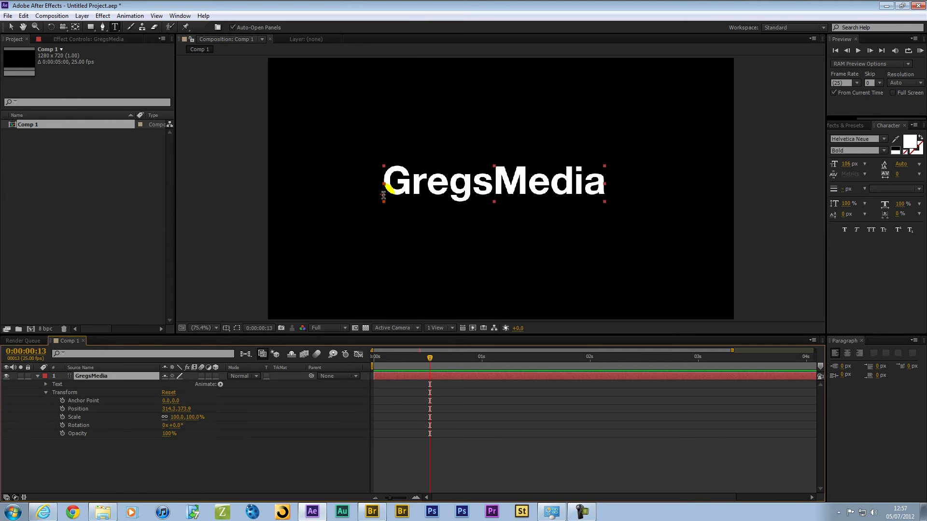
key(v)
click(75, 27)
mouse_move(382, 195)
mouse_down()
mouse_move(392, 183)
mouse_move(375, 188)
mouse_up()
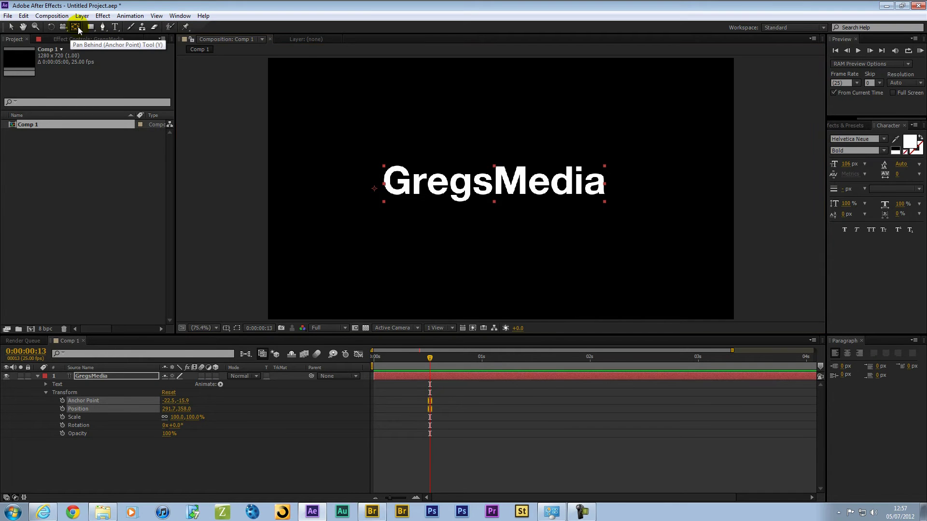
drag(374, 189, 495, 190)
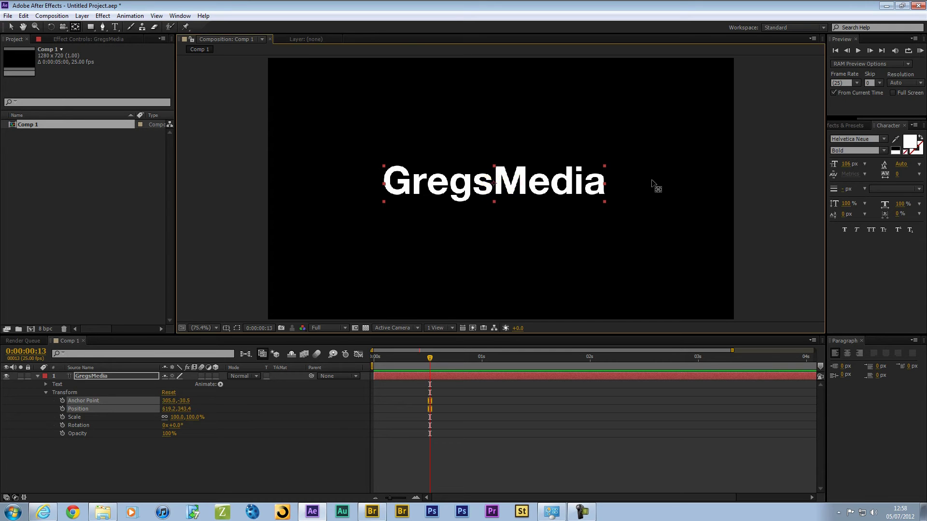
Move the GregsMedia text out of the frame beyond its upper-left corner, at position about -361, 56.
click(101, 372)
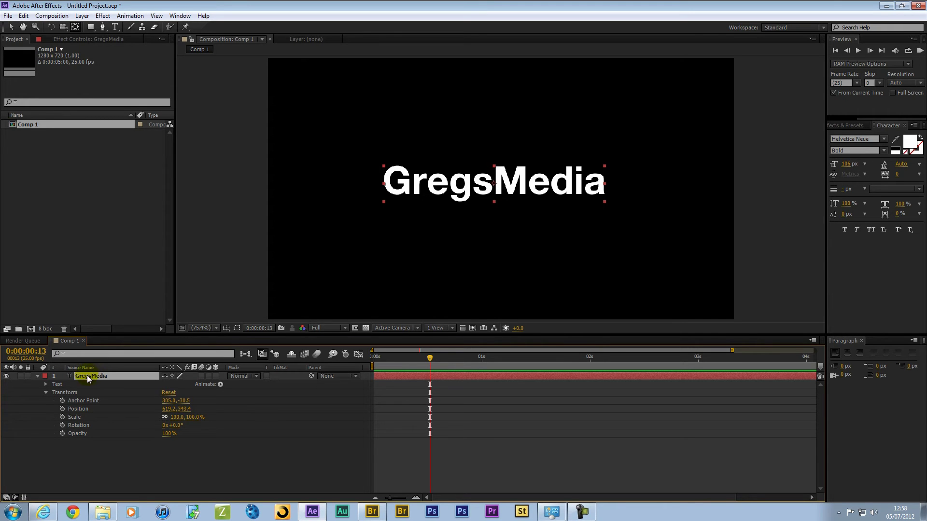
key(v)
drag(442, 194, 227, 90)
click(196, 358)
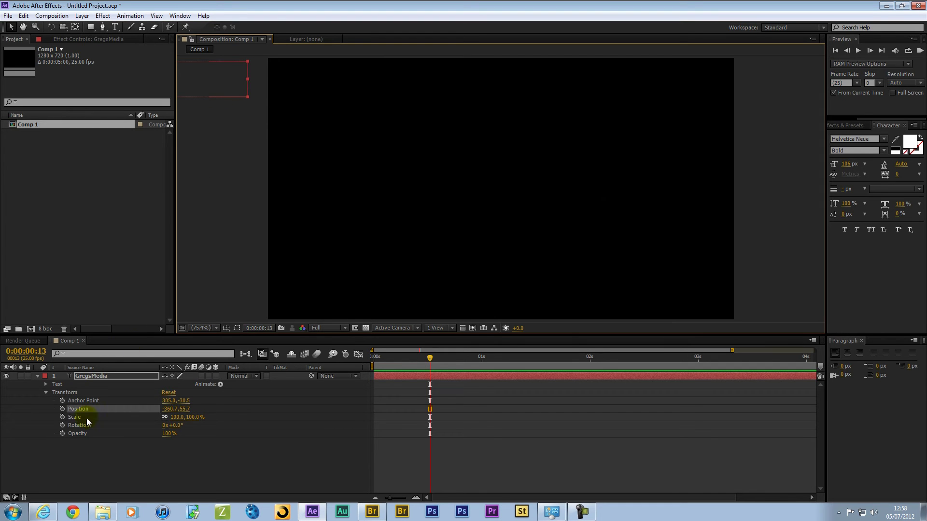
Enable keyframing for the text's Position and place its keyframe at the very start of the timeline.
click(62, 409)
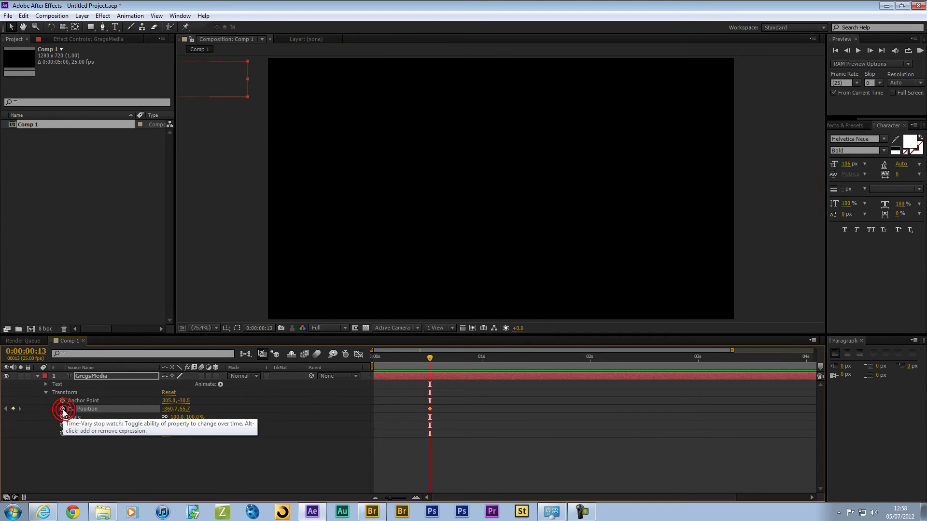
drag(430, 410, 378, 408)
drag(387, 359, 357, 360)
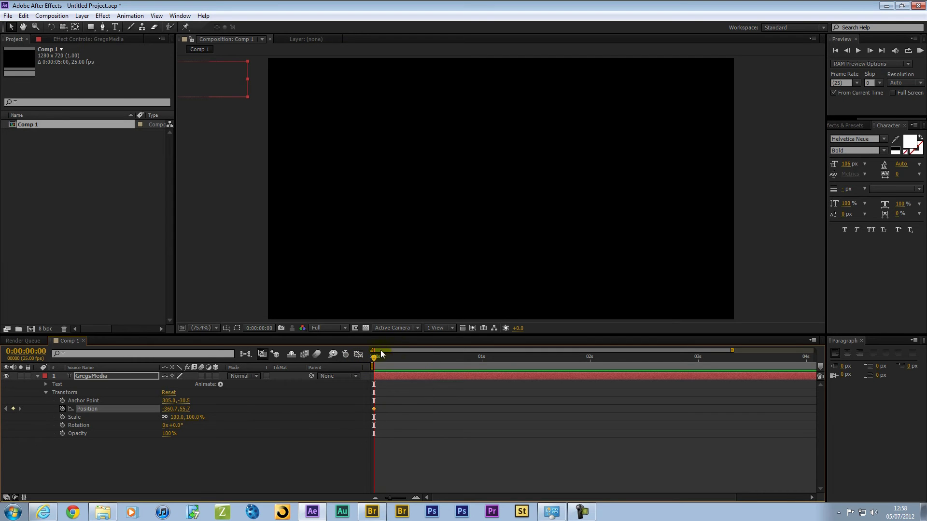
key(space)
click(202, 91)
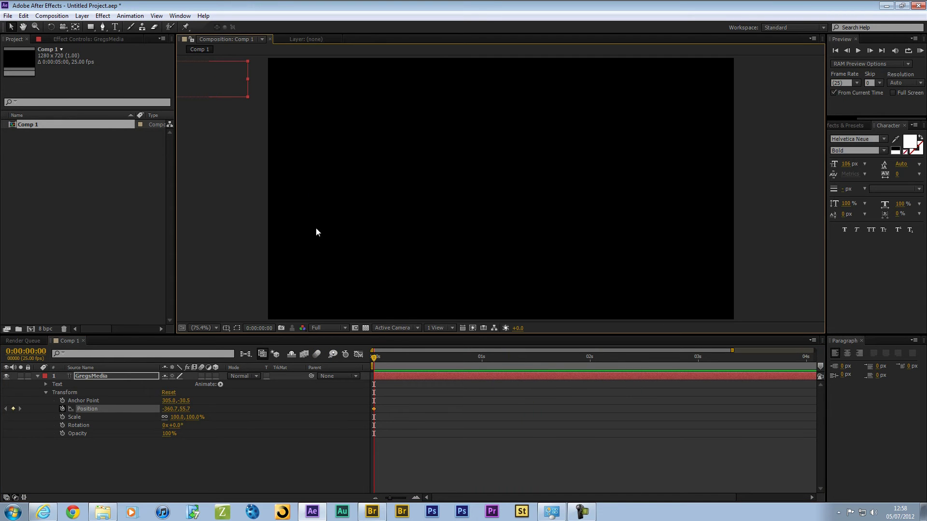
At 1 second, move the GregsMedia text near the frame's middle, at position about 659, 363, and scrub through the motion.
click(482, 356)
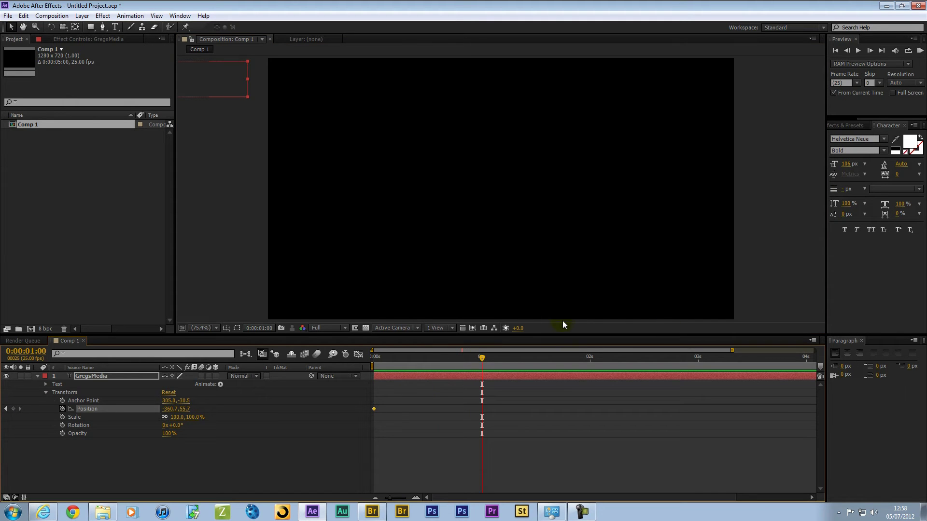
drag(389, 498, 354, 499)
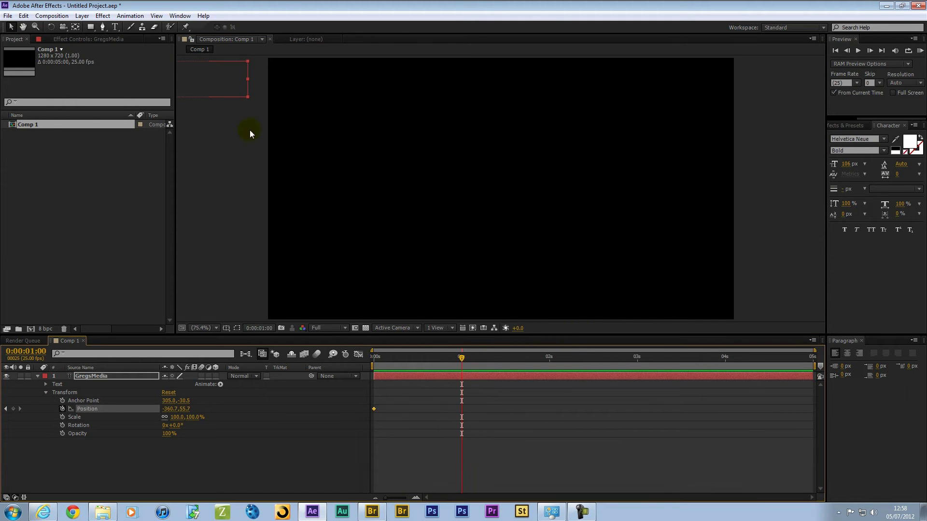
drag(220, 85, 592, 199)
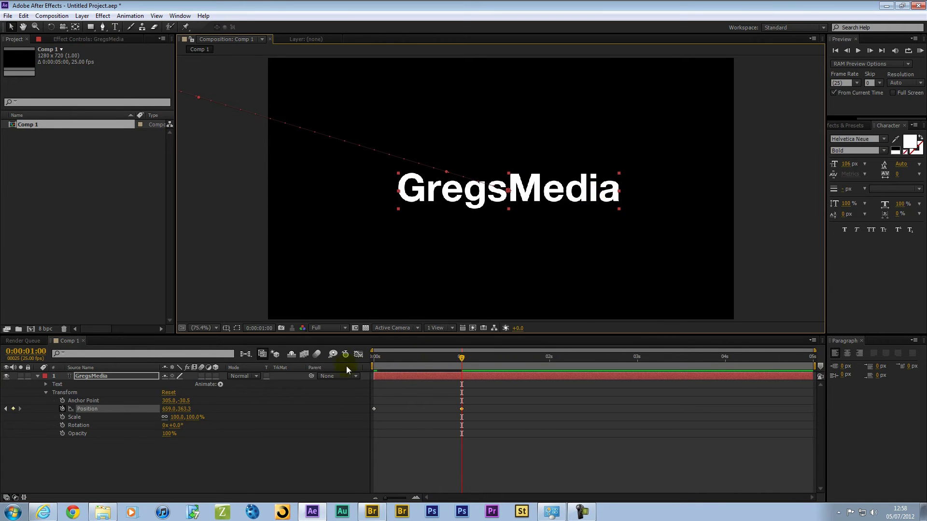
drag(438, 365, 466, 388)
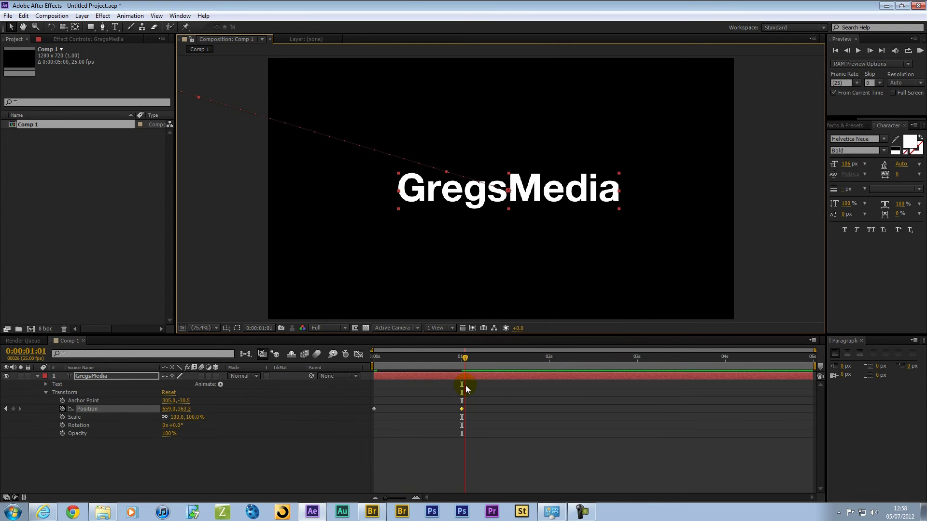
drag(466, 388, 364, 402)
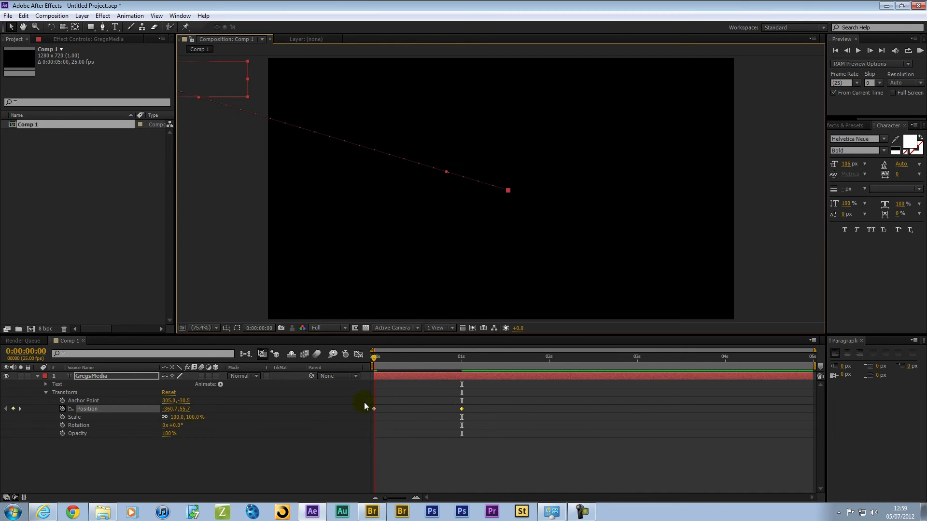
Keyframe the GregsMedia layer's Opacity from 0% at the start to 100% at the 1-second Position keyframe.
drag(170, 436, 37, 434)
click(62, 436)
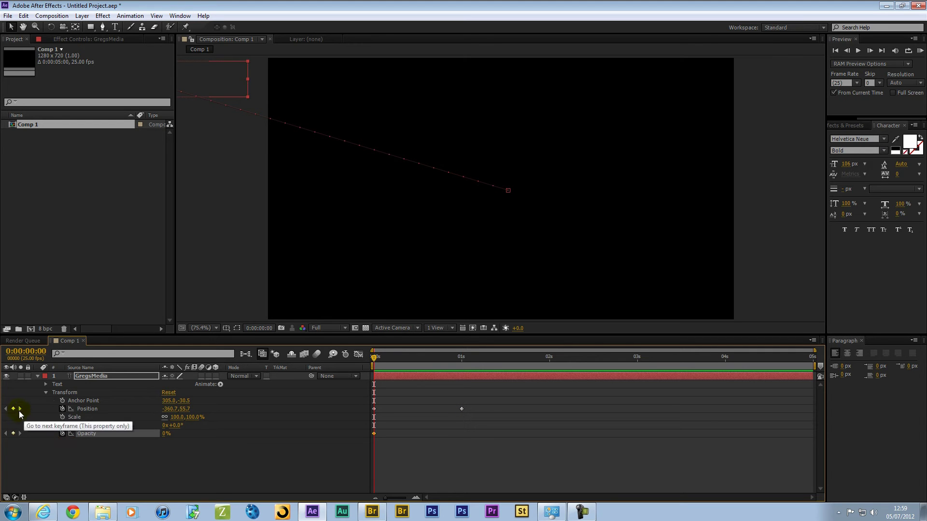
click(19, 409)
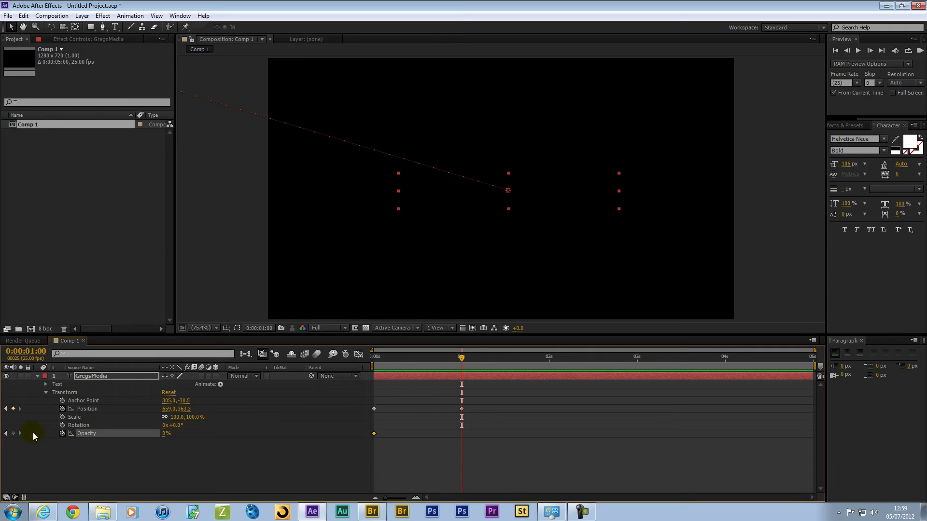
drag(167, 435, 283, 437)
Preview the text's fly-in and fade-in animation from the start of the timeline.
click(407, 362)
drag(407, 364, 329, 375)
key(KP_0)
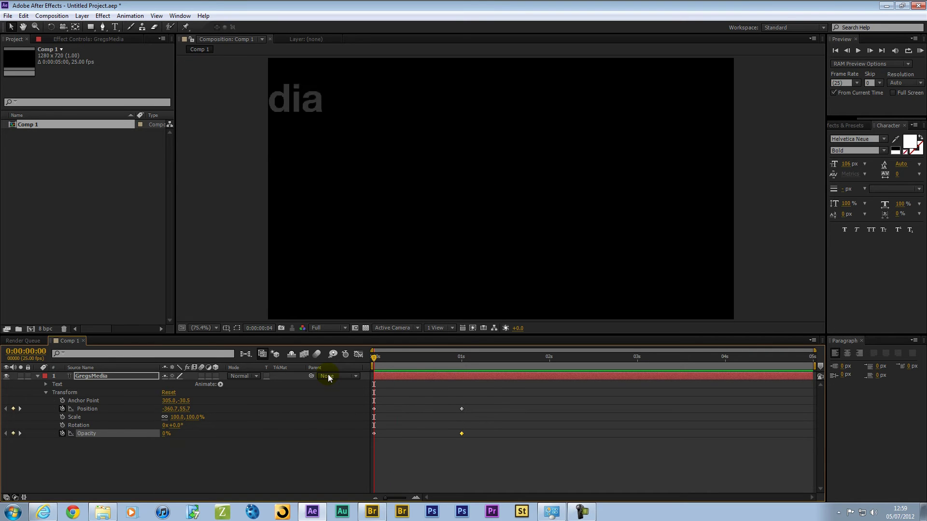
key(space)
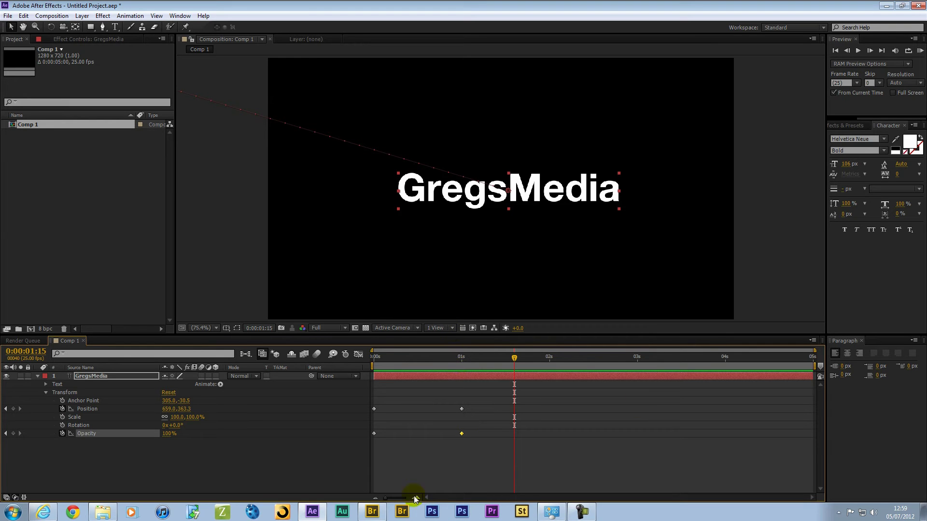
Show the available effects and presets and deselect the text layer.
click(850, 126)
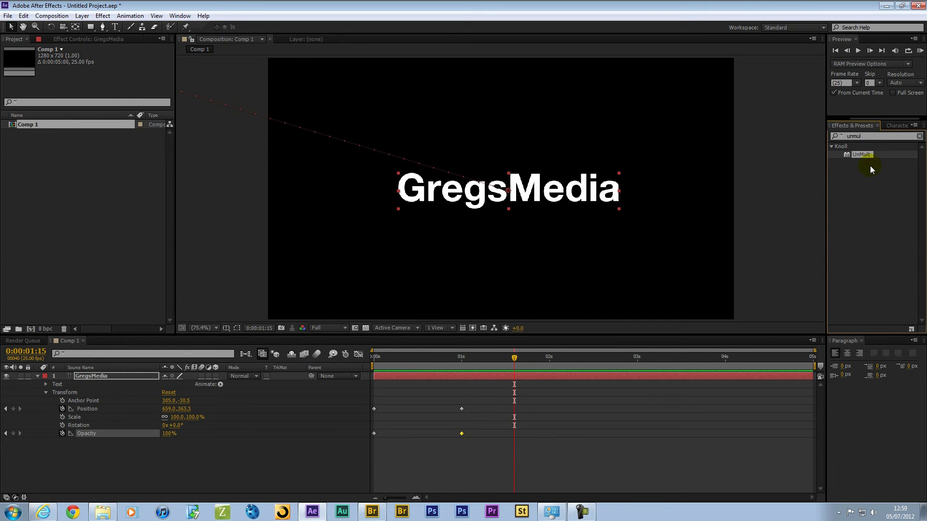
click(862, 136)
click(272, 456)
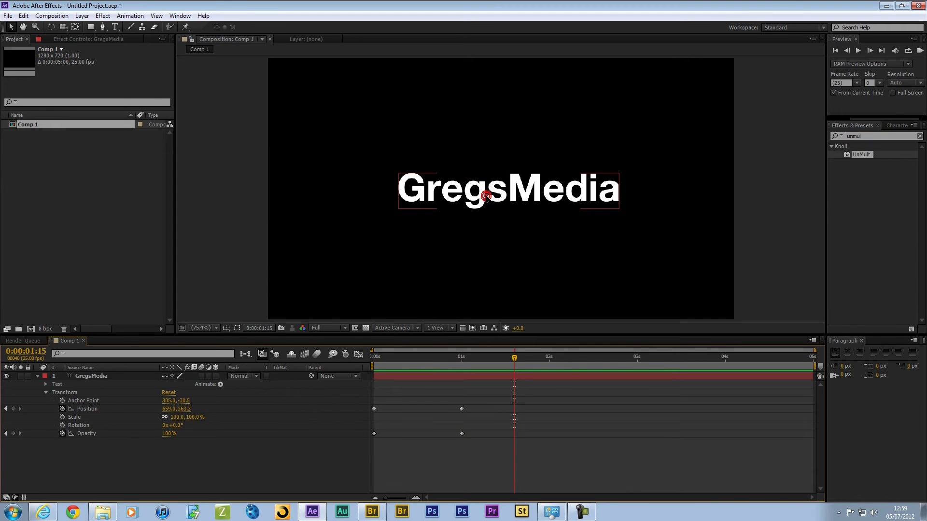
Try moving the text to about 601, 378 at 0:00:01:15 and delete all the Position and Opacity keyframes.
click(509, 202)
drag(510, 202, 488, 207)
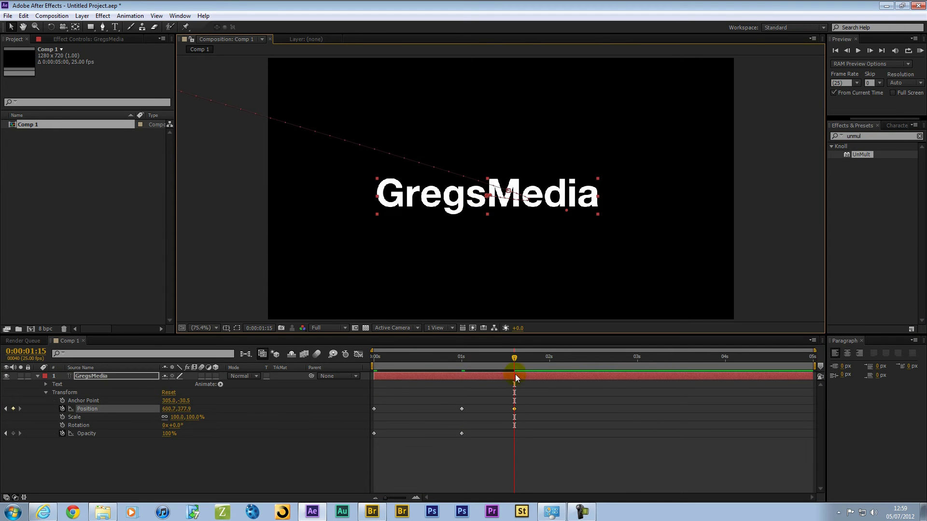
drag(565, 392, 358, 440)
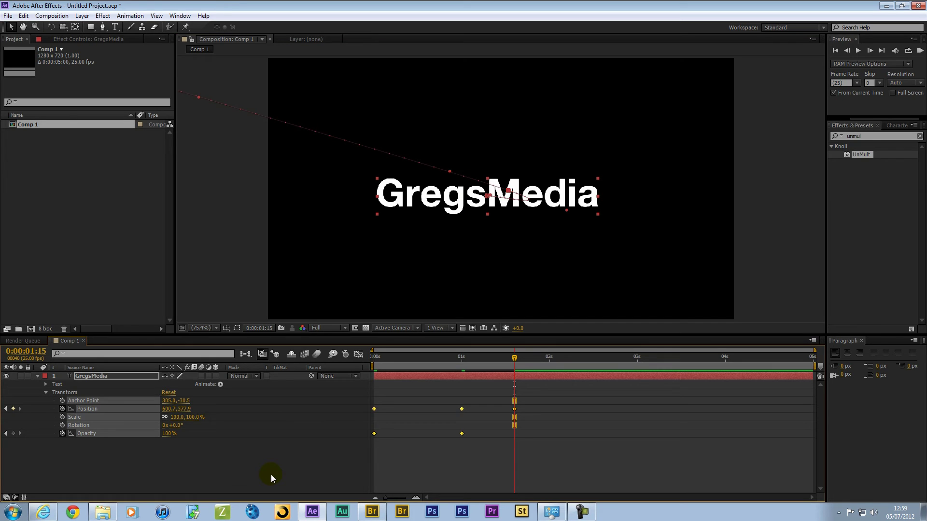
key(Delete)
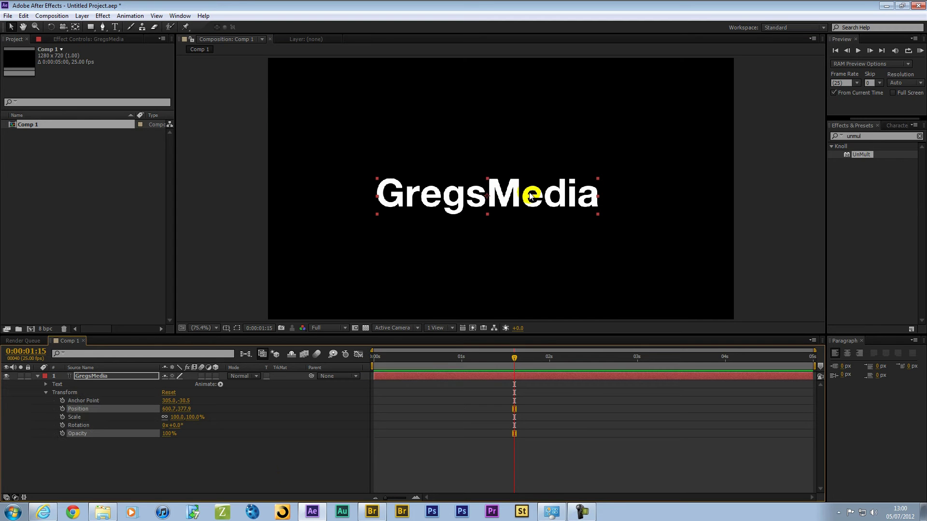
Try moving the text without keyframes to about 732, 383, and undo back through the keyframe deletion and the move at 0:00:01:15.
drag(530, 196, 582, 202)
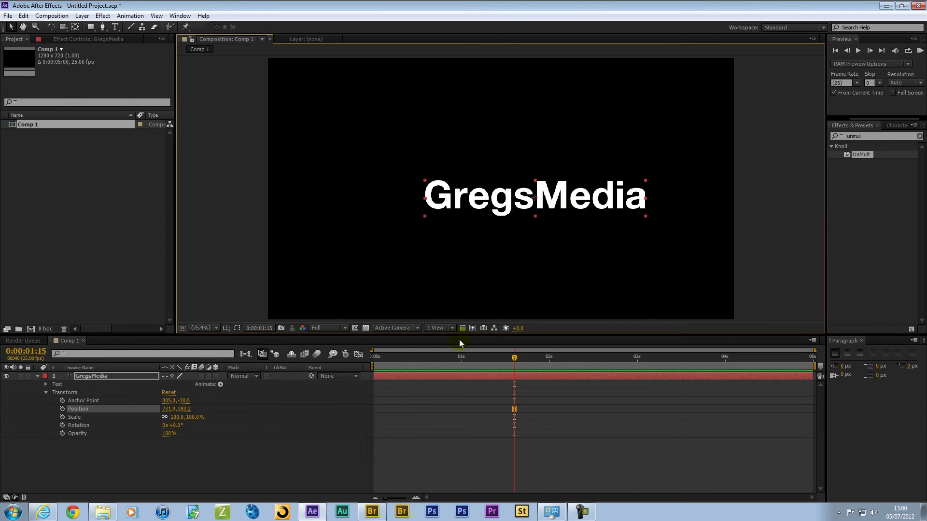
drag(399, 359, 306, 350)
key(ctrl+z)
key(ctrl+z)
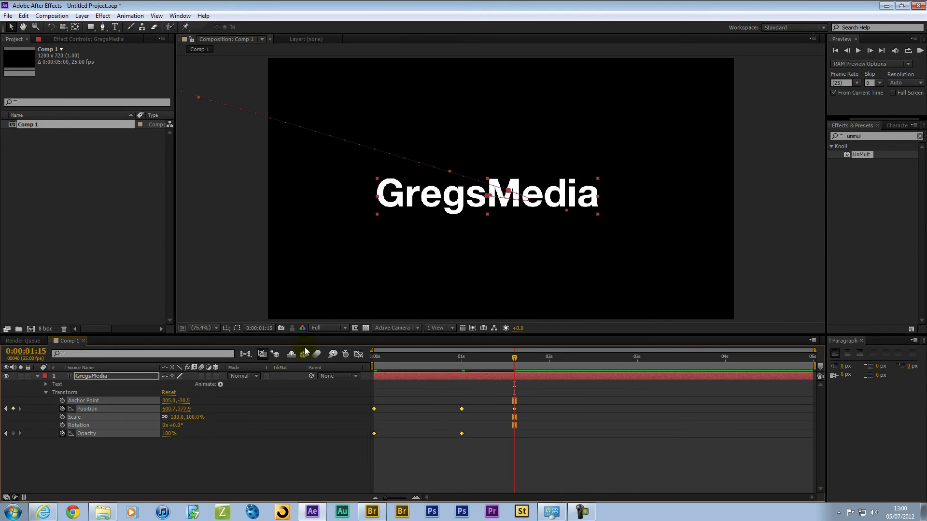
key(ctrl+z)
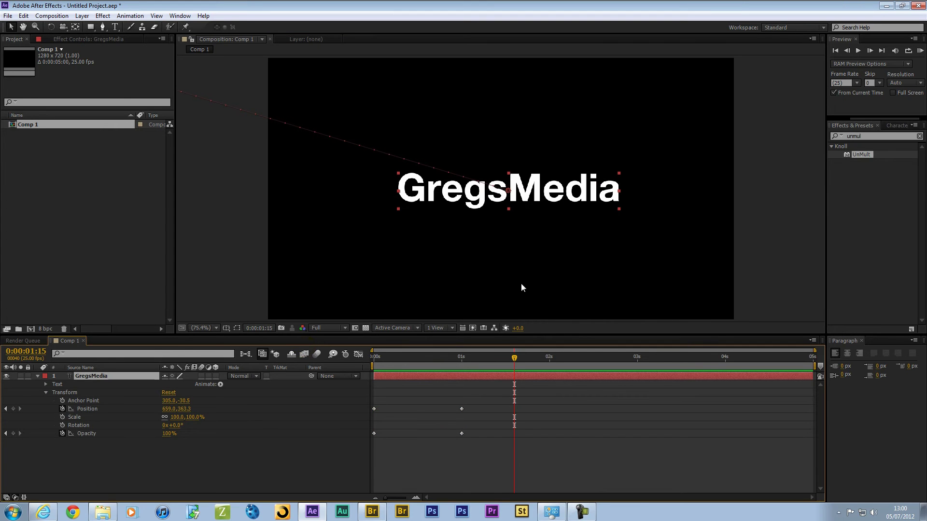
Enable motion blur for the composition and the GregsMedia layer, and scrub around the 1-second keyframes to check the blur.
click(319, 358)
click(201, 375)
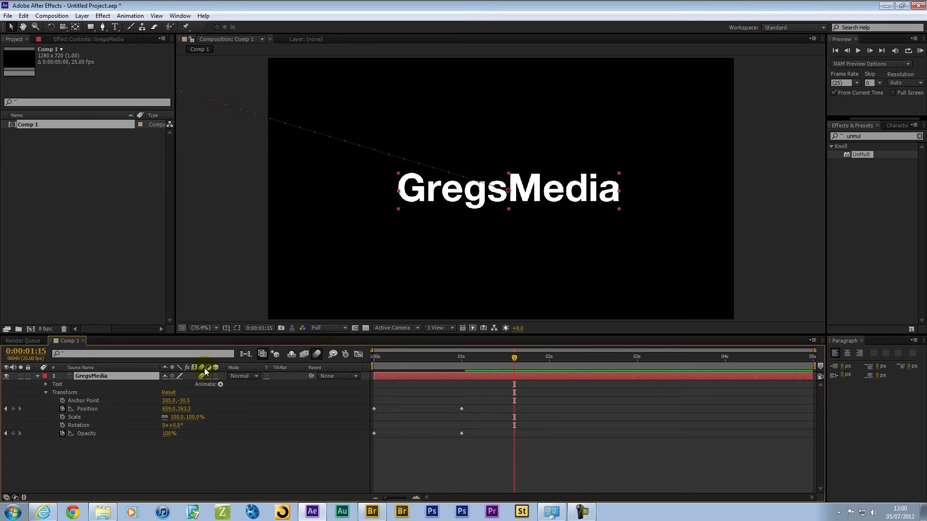
drag(454, 358, 440, 375)
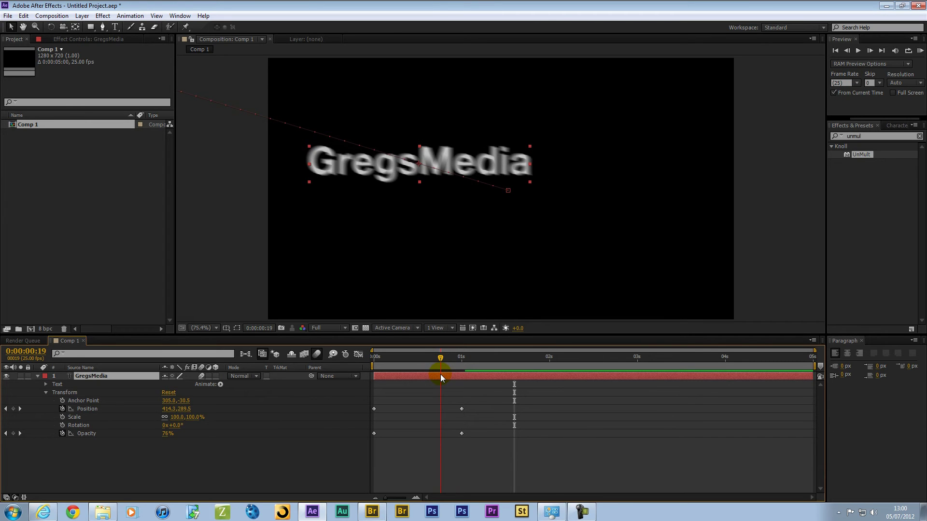
drag(439, 381, 482, 385)
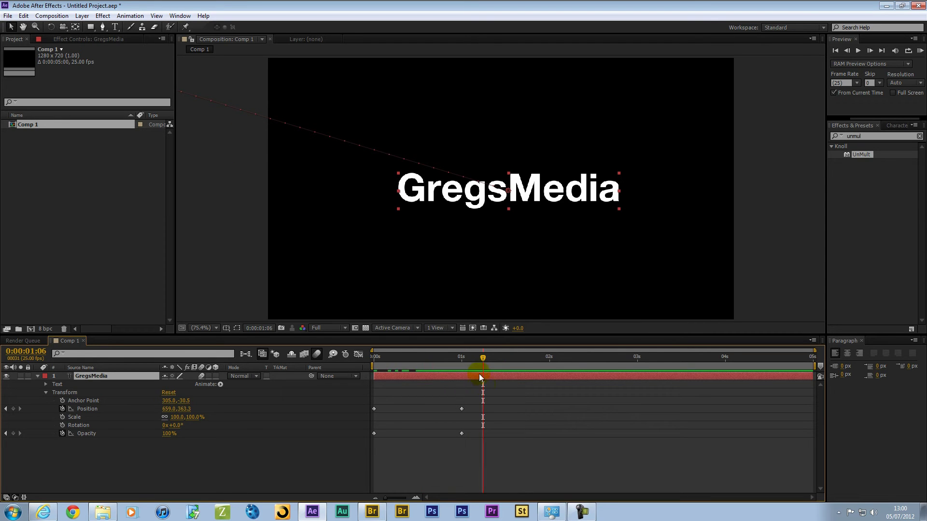
click(465, 363)
mouse_move(465, 363)
mouse_down()
mouse_move(338, 366)
mouse_move(535, 355)
mouse_move(456, 372)
mouse_up()
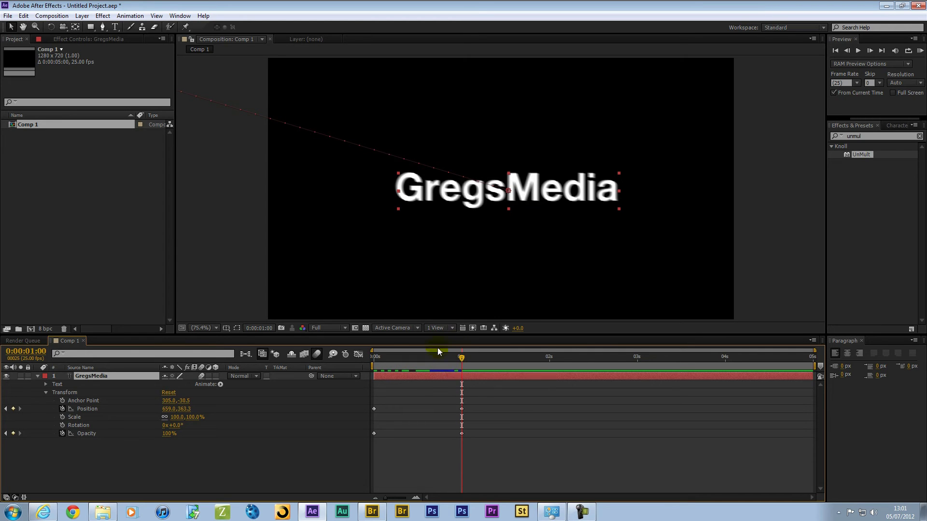
Deselect the layer, play and scrub the motion-blurred animation, and leave the playhead at 0:00:02:09.
click(255, 454)
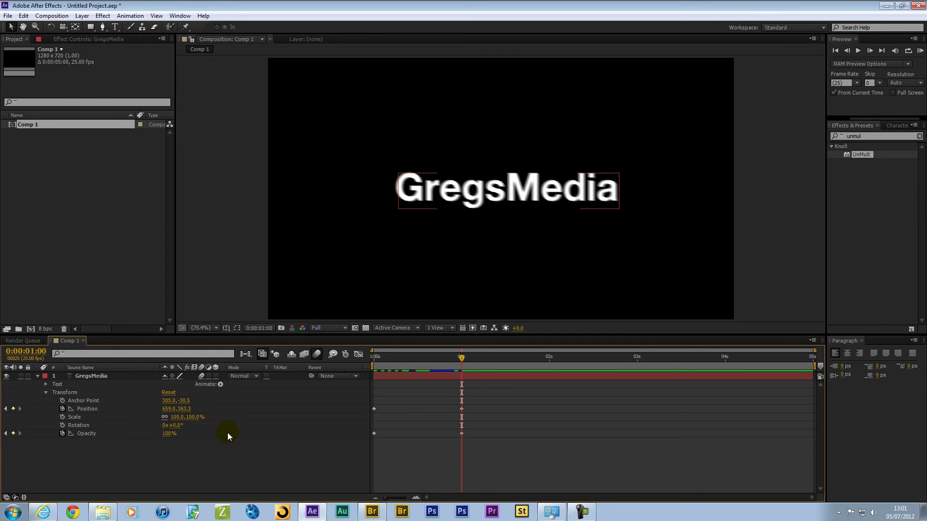
key(space)
key(space)
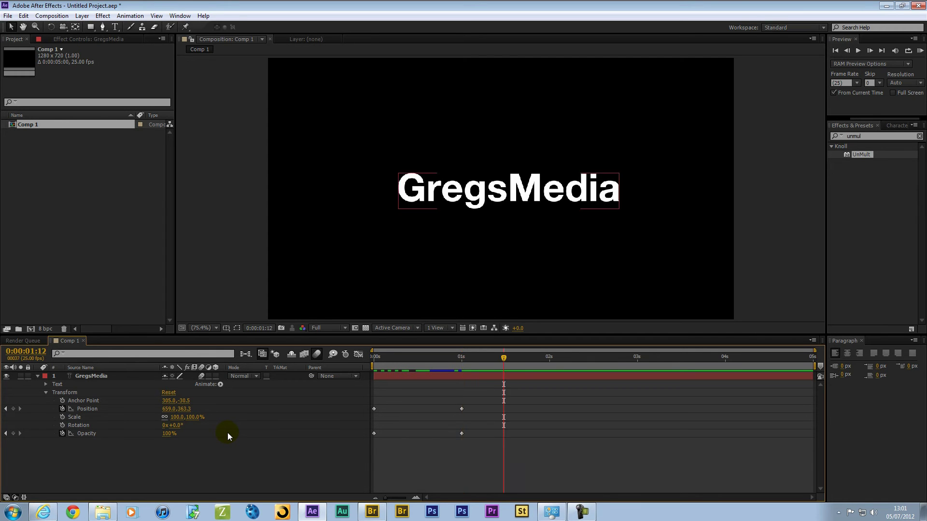
click(483, 358)
click(199, 460)
mouse_move(460, 357)
mouse_down()
mouse_move(446, 364)
mouse_move(453, 368)
mouse_move(403, 375)
mouse_move(472, 386)
mouse_move(582, 370)
mouse_up()
click(593, 378)
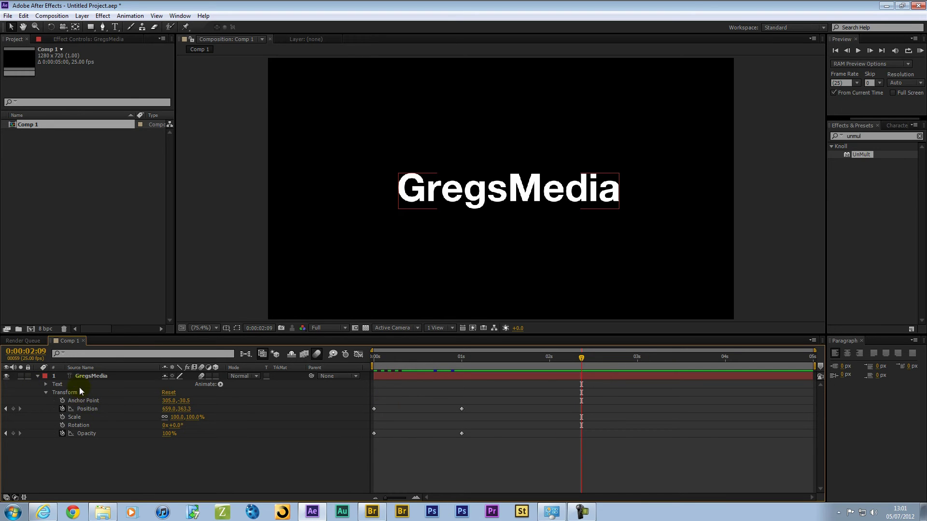
click(105, 378)
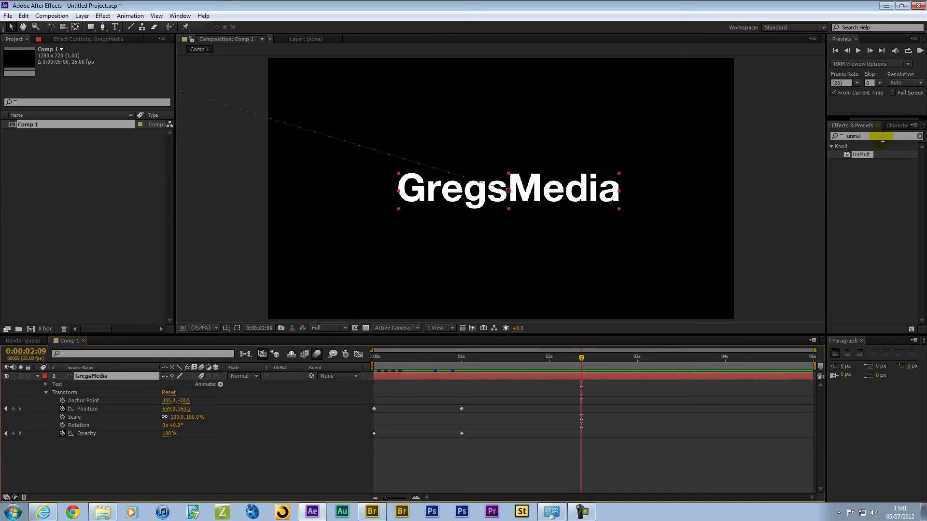
click(102, 16)
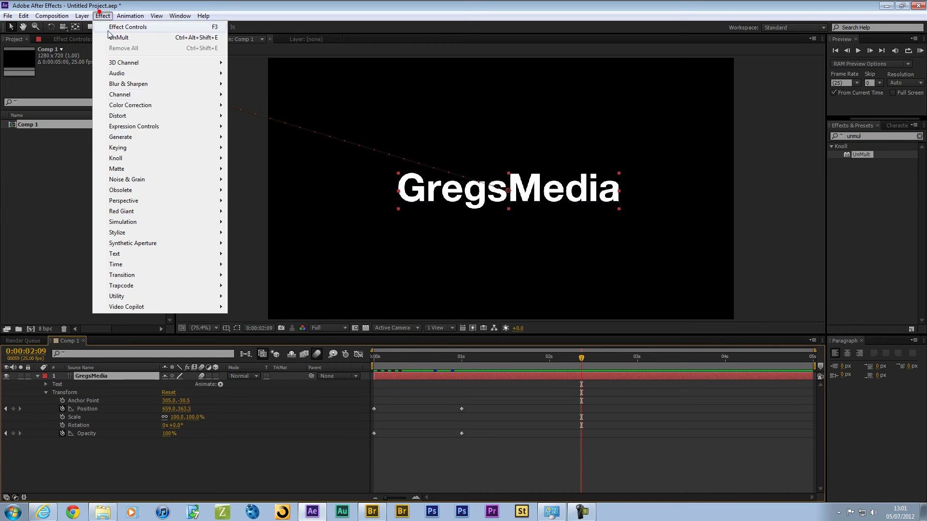
click(133, 476)
Create a new 1280 x 720 px black solid layer above the GregsMedia text.
click(81, 17)
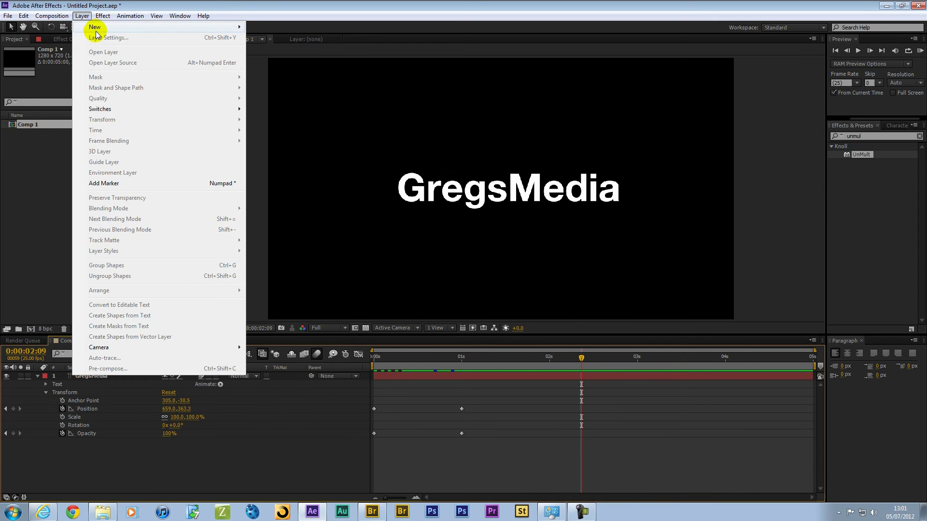
mouse_move(96, 27)
click(284, 37)
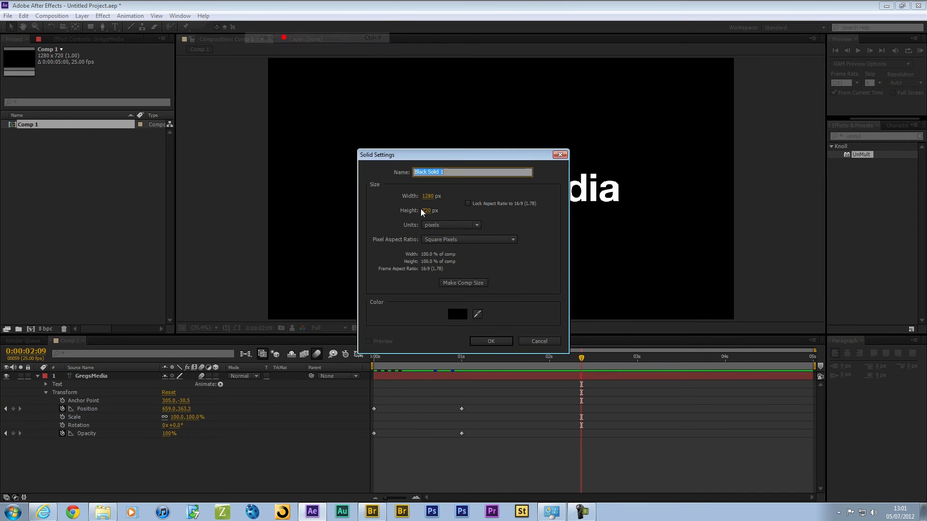
click(491, 342)
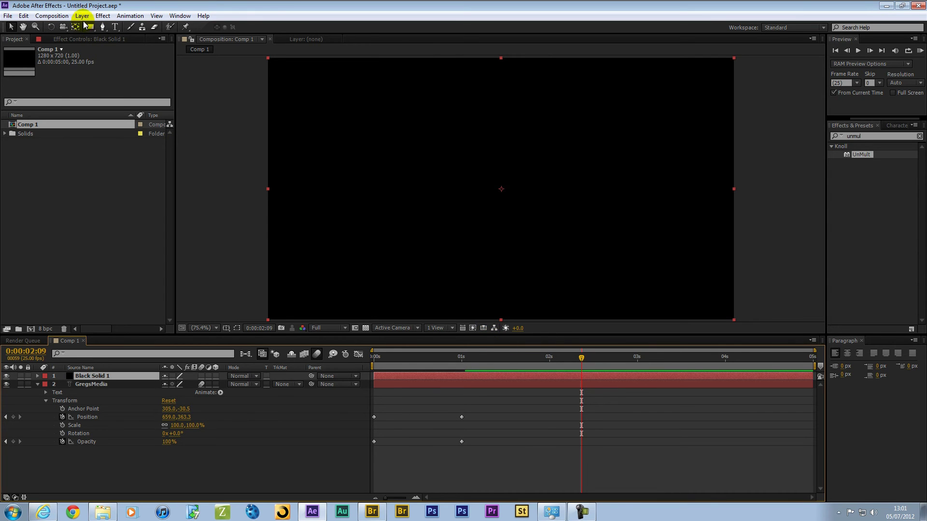
Apply the Lens Flare effect to the black solid and set its lens type to 105mm Prime.
click(103, 15)
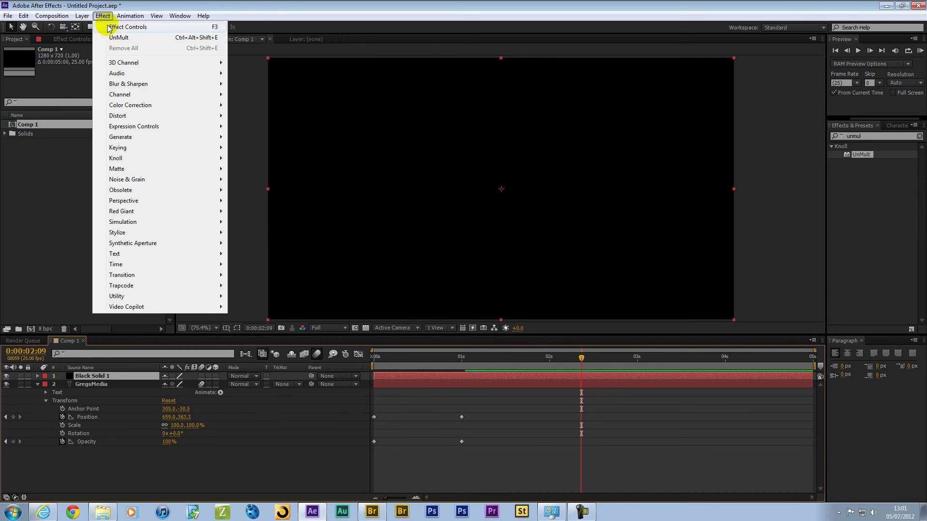
mouse_move(144, 139)
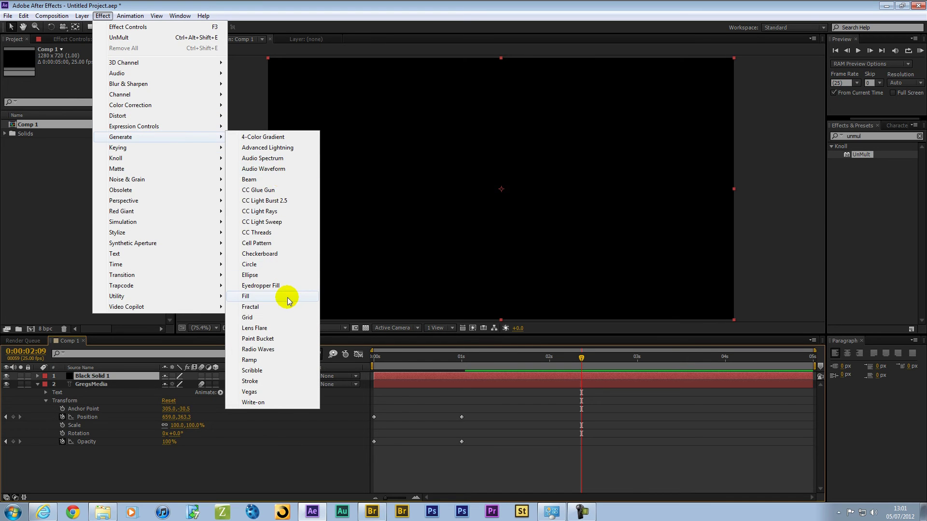
click(283, 327)
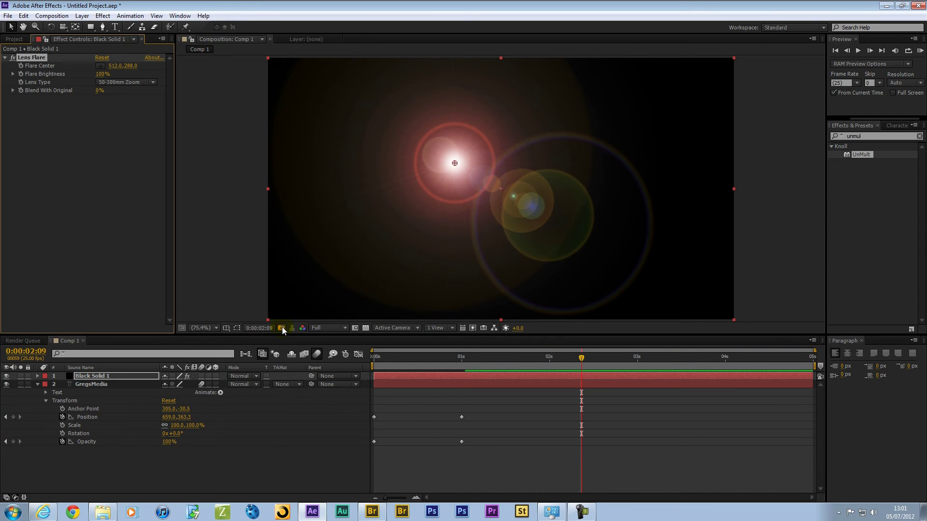
click(134, 82)
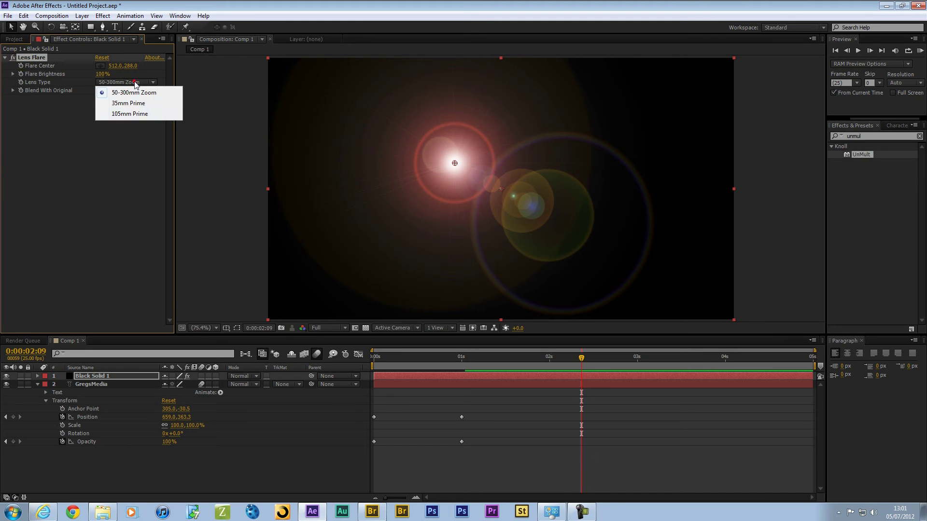
click(130, 115)
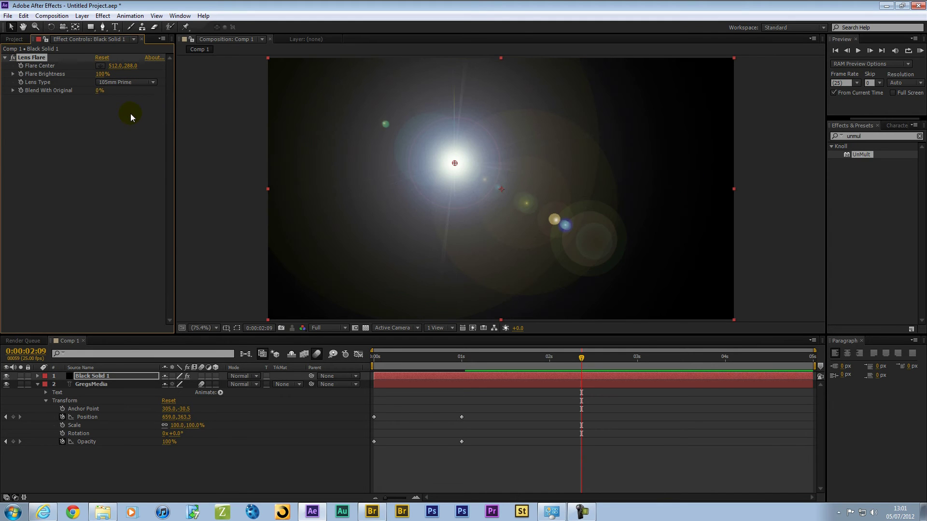
Search the effects for "tint" and apply the Tint effect to the black solid with the lens flare.
drag(872, 137, 642, 142)
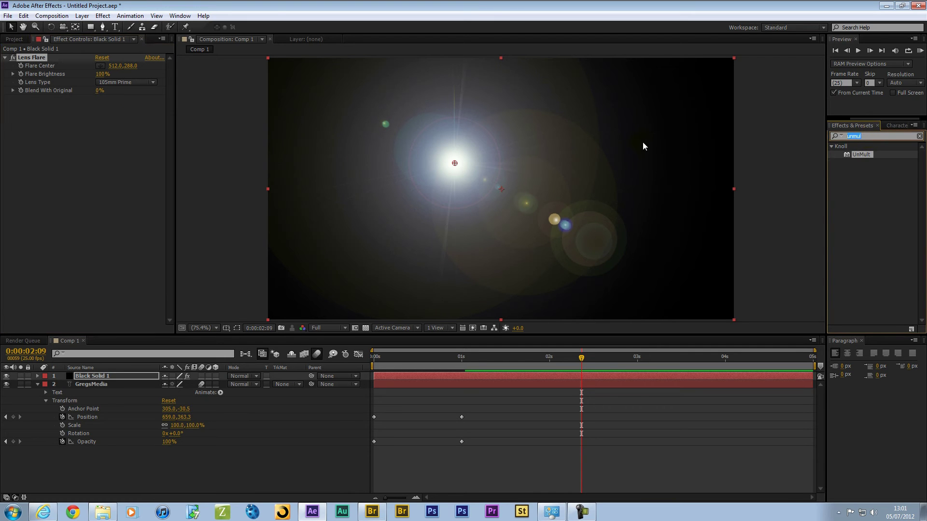
key(BackSpace)
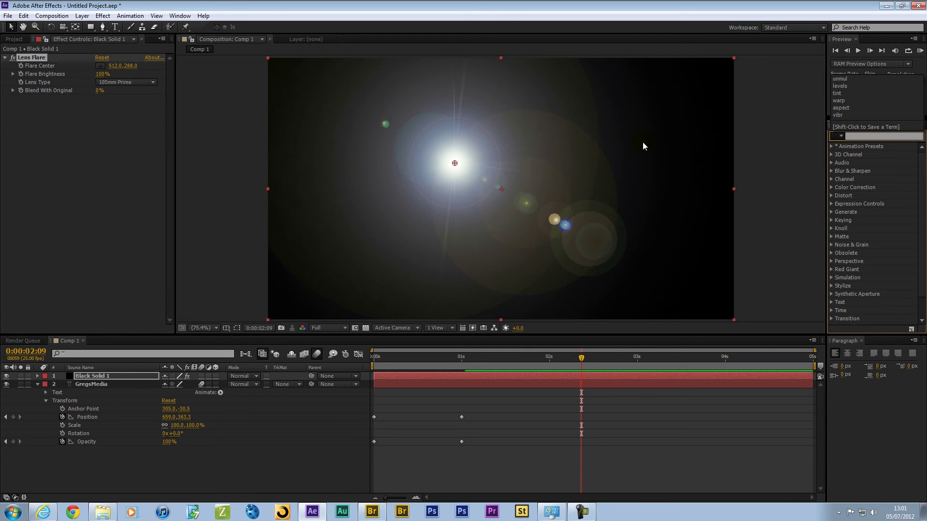
key(Return)
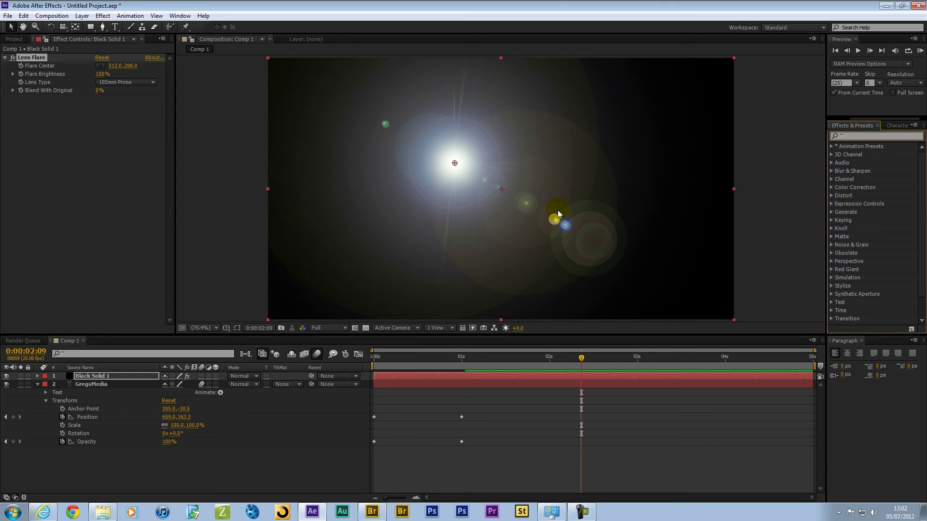
click(861, 135)
text(tint)
drag(859, 184, 547, 379)
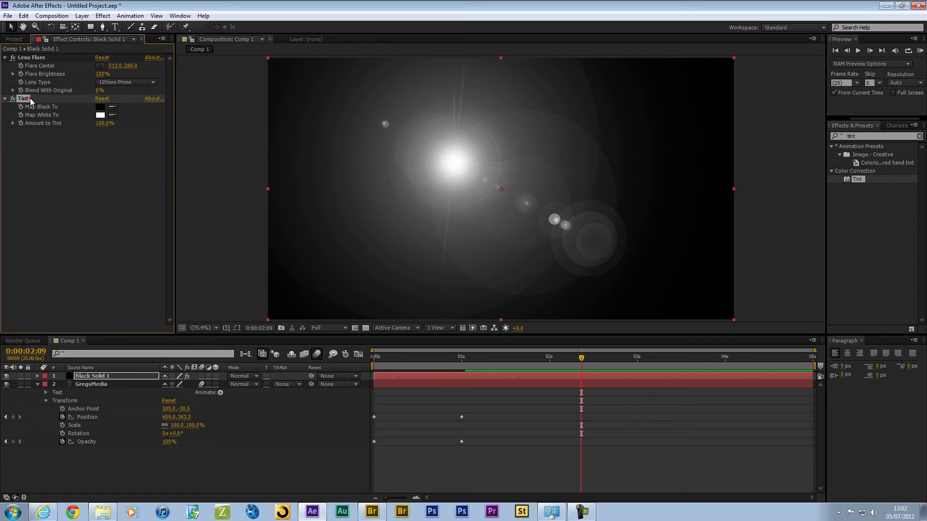
Try lowering the Tint effect's Amount to Tint to about 68%, and return it to 100%.
drag(111, 138, 87, 140)
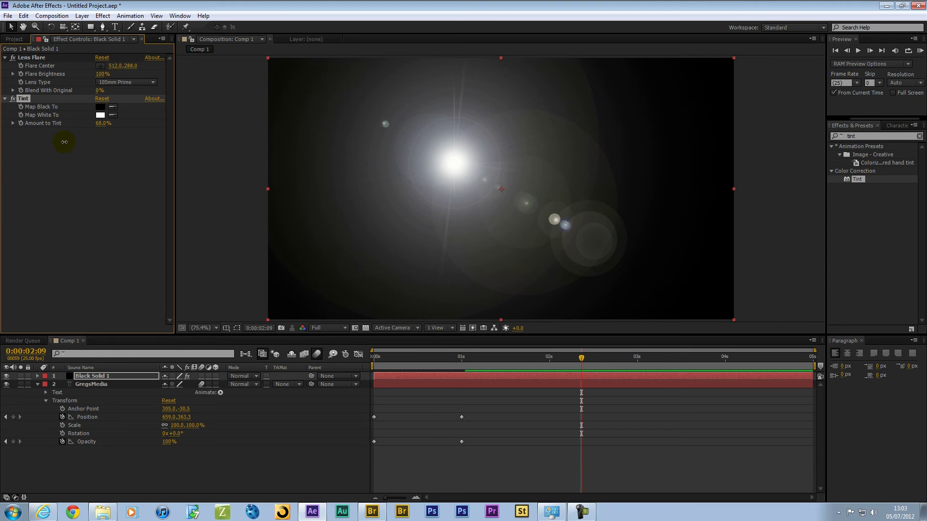
drag(76, 142, 280, 129)
click(10, 217)
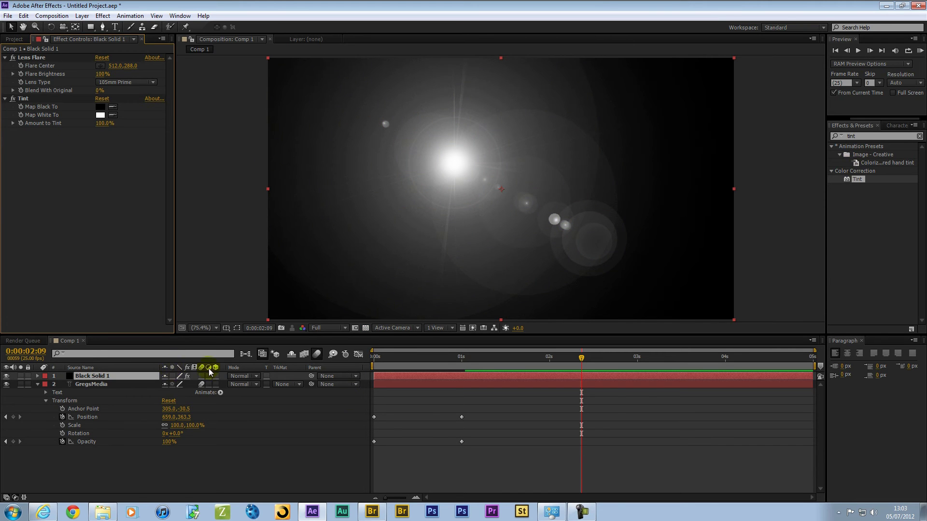
Try the Screen, Add and Dissolve blending modes on the black solid, and set it back to Normal.
click(245, 376)
click(280, 200)
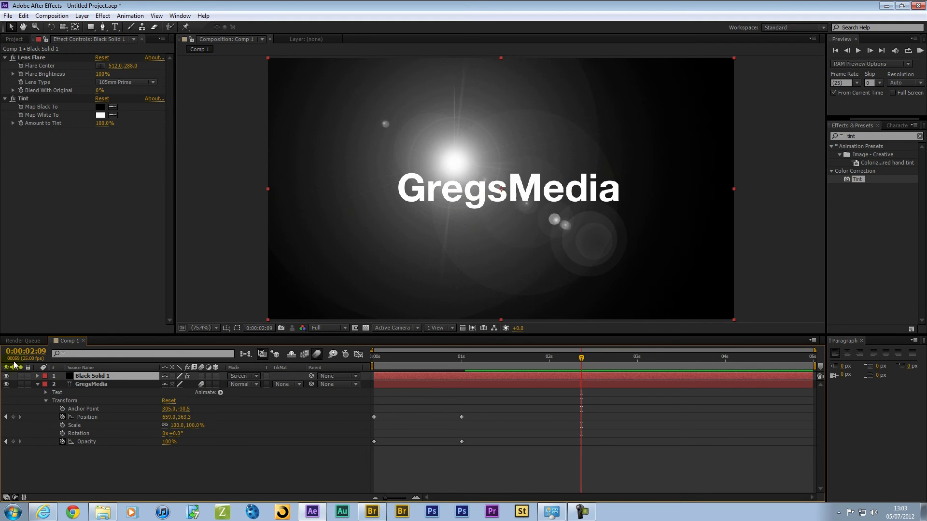
click(250, 377)
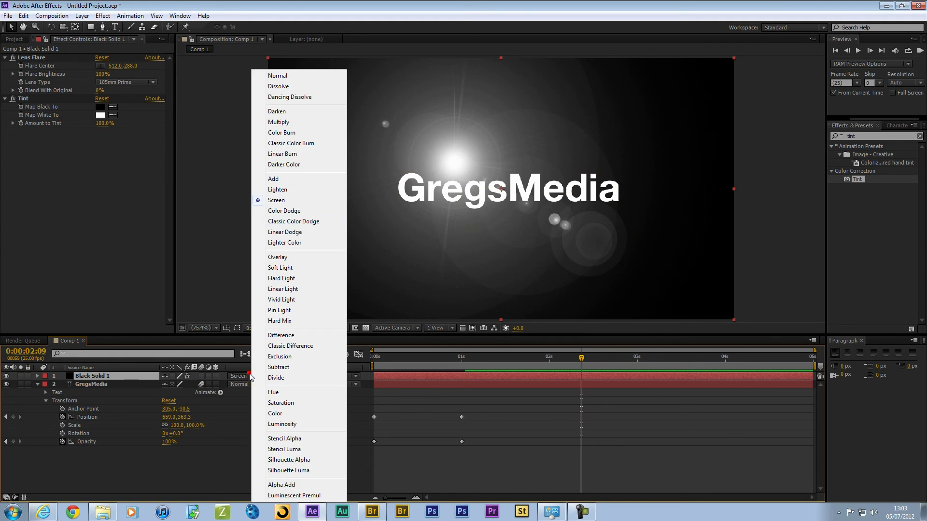
click(289, 179)
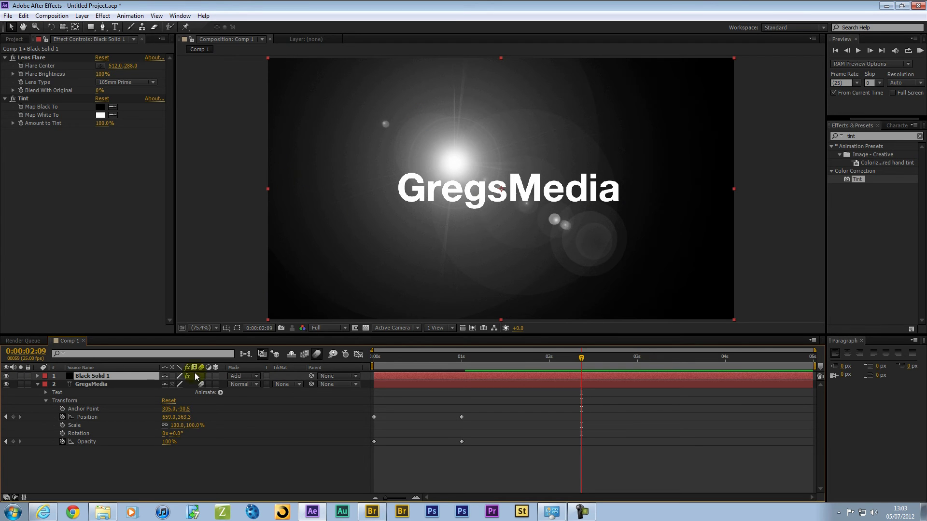
click(251, 376)
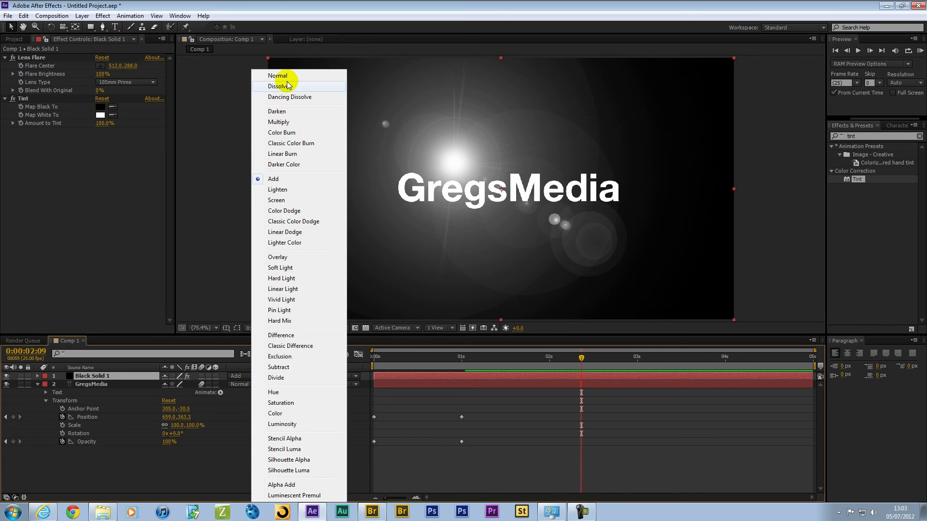
click(287, 86)
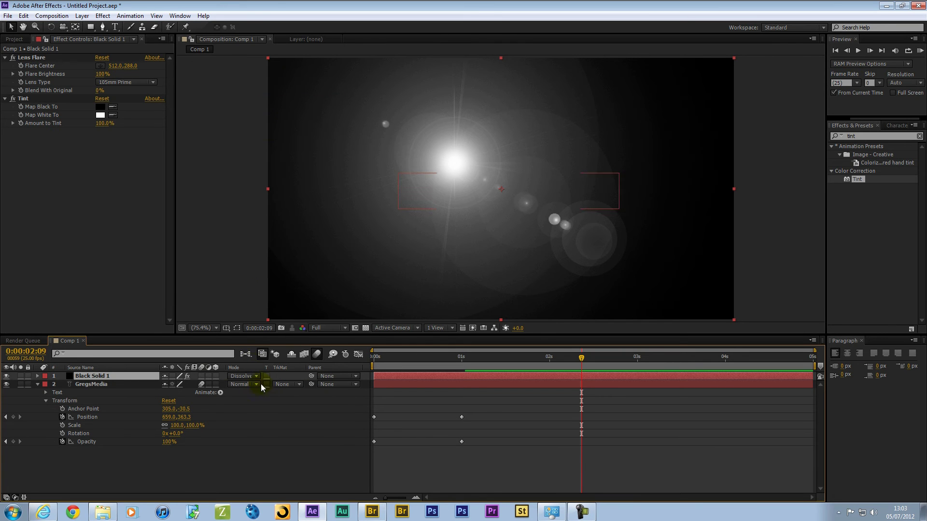
click(246, 376)
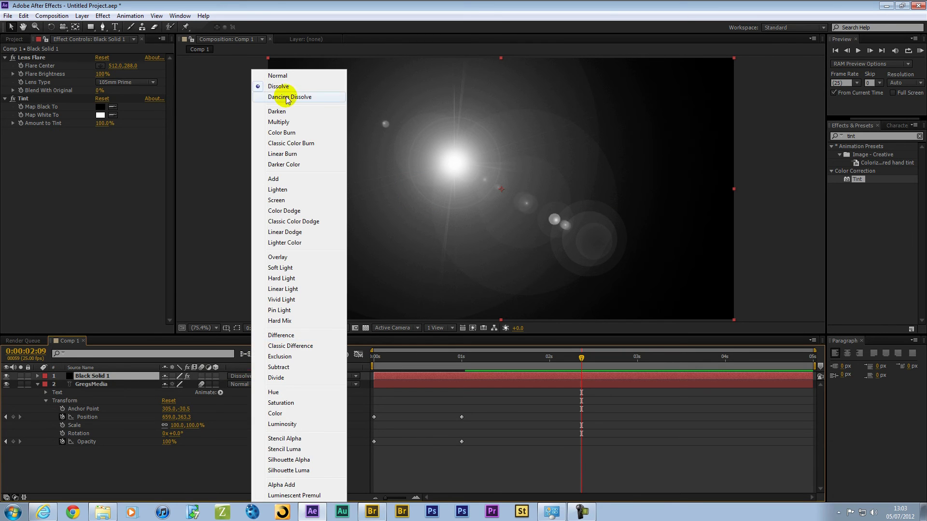
click(277, 75)
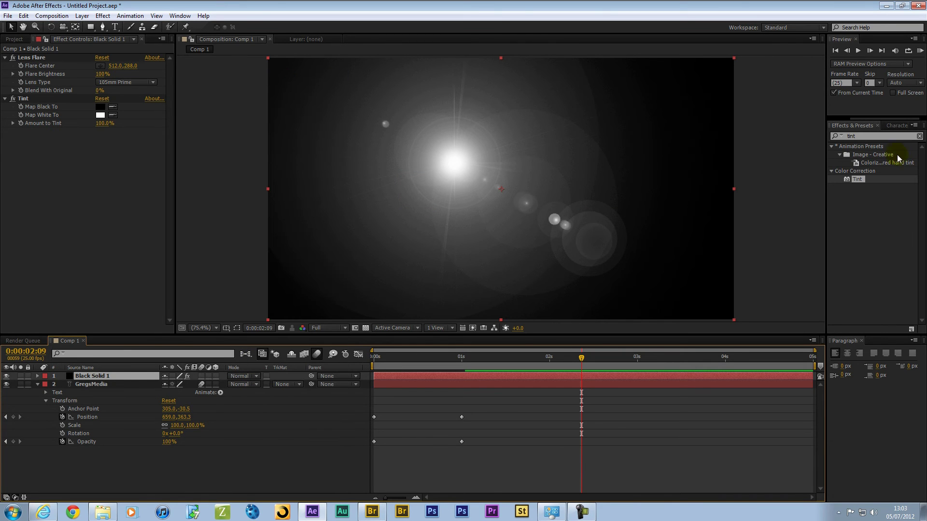
Try the UnMult effect on the black solid layer, and delete it from the layer.
click(889, 134)
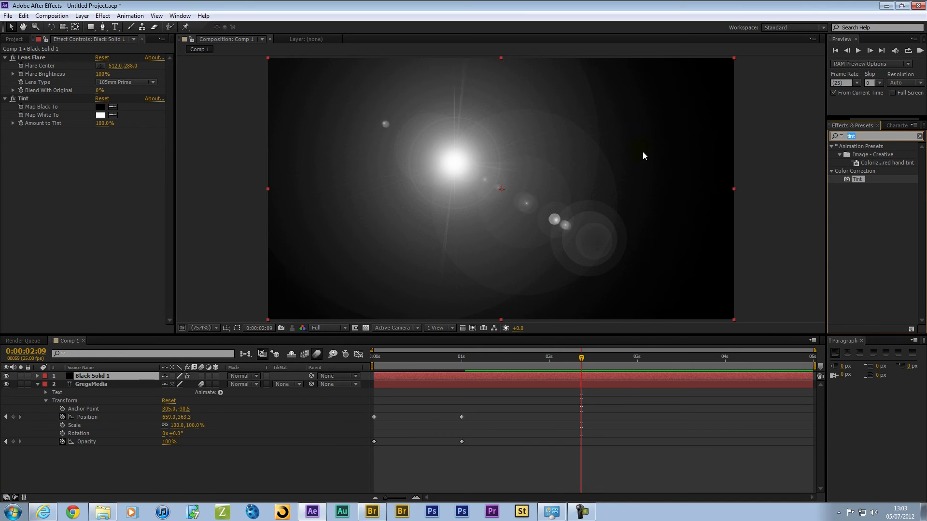
text(unmult)
drag(855, 157, 114, 376)
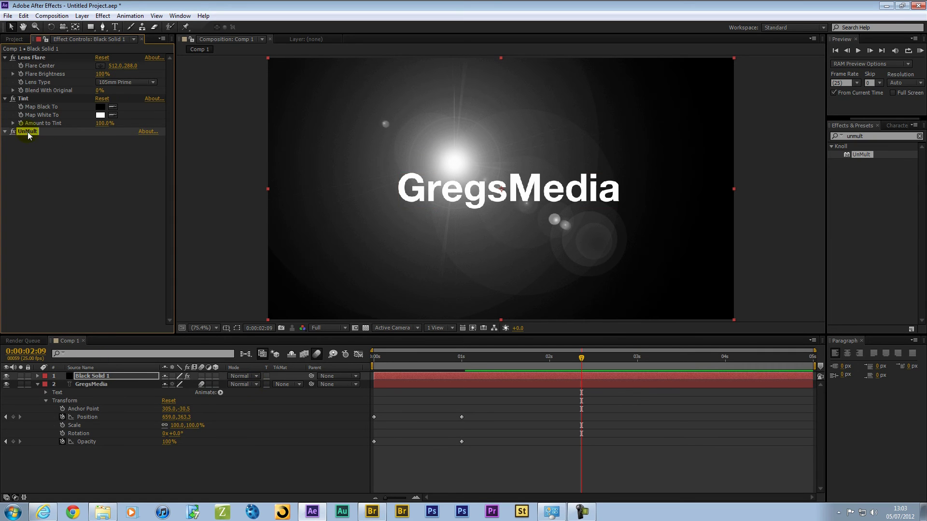
key(Delete)
Set the black solid's blending mode to Screen and move the playhead to 0:00:00:00.
click(245, 377)
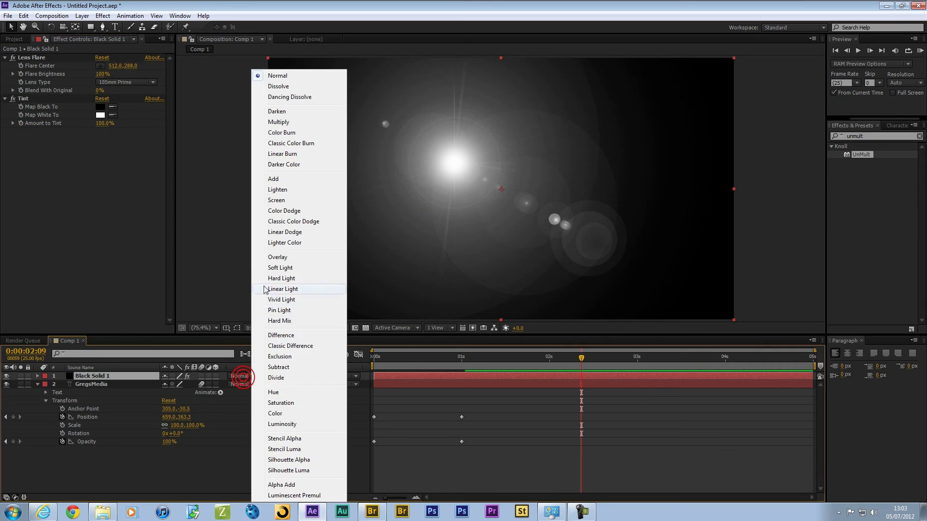
click(289, 200)
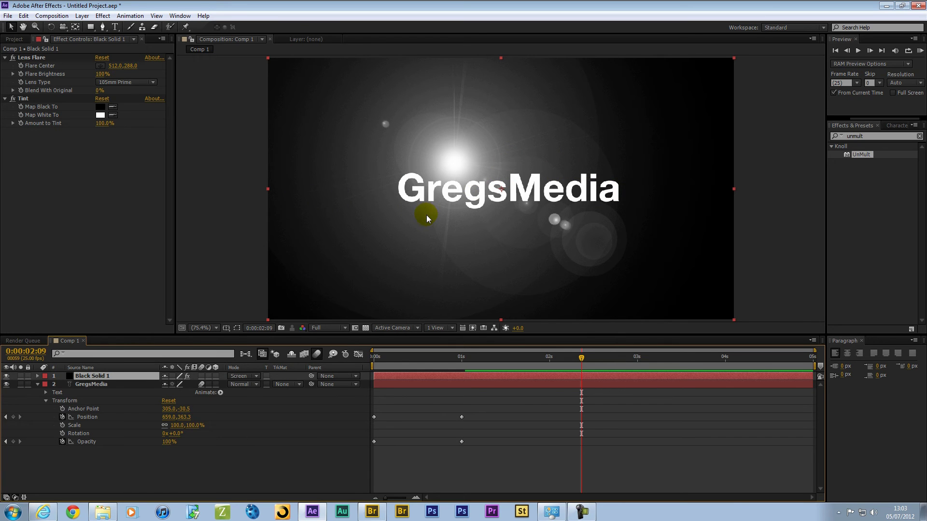
drag(497, 358, 346, 369)
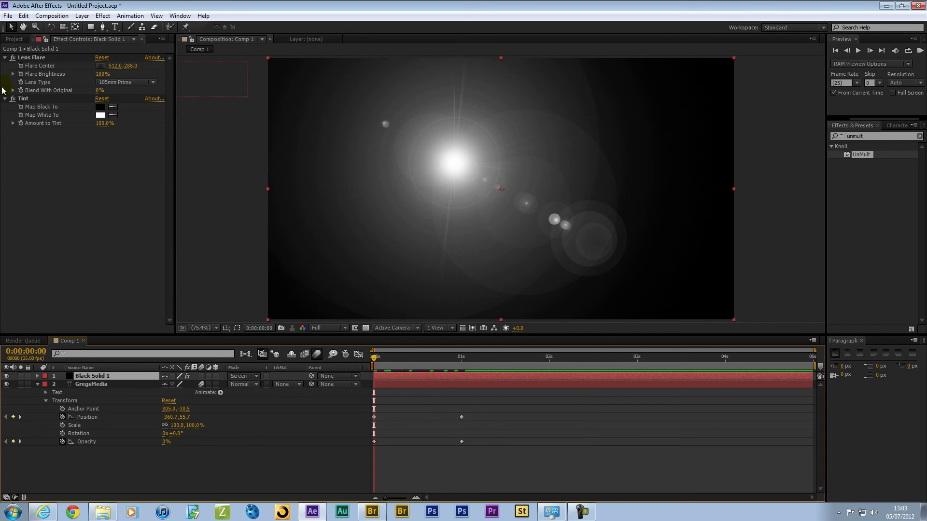
Reveal the black solid's effects in the timeline and expand the Lens Flare properties.
click(36, 56)
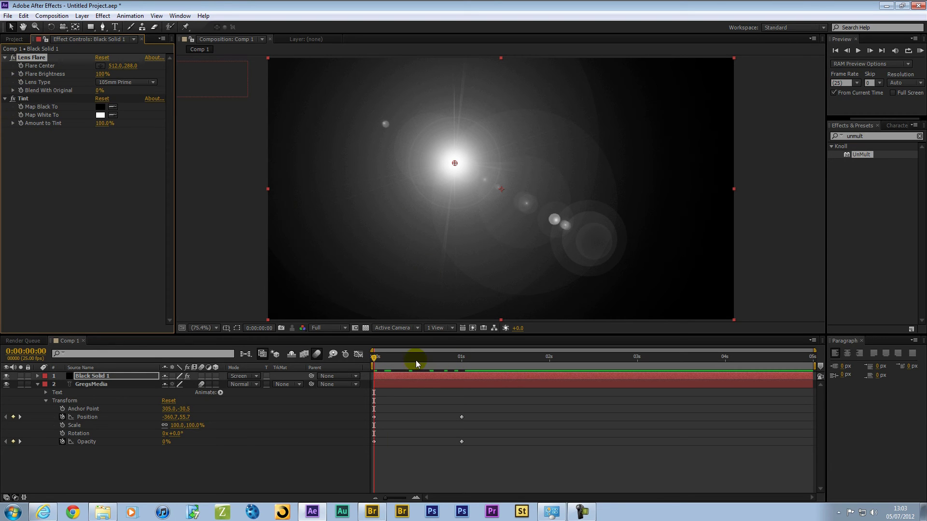
click(83, 380)
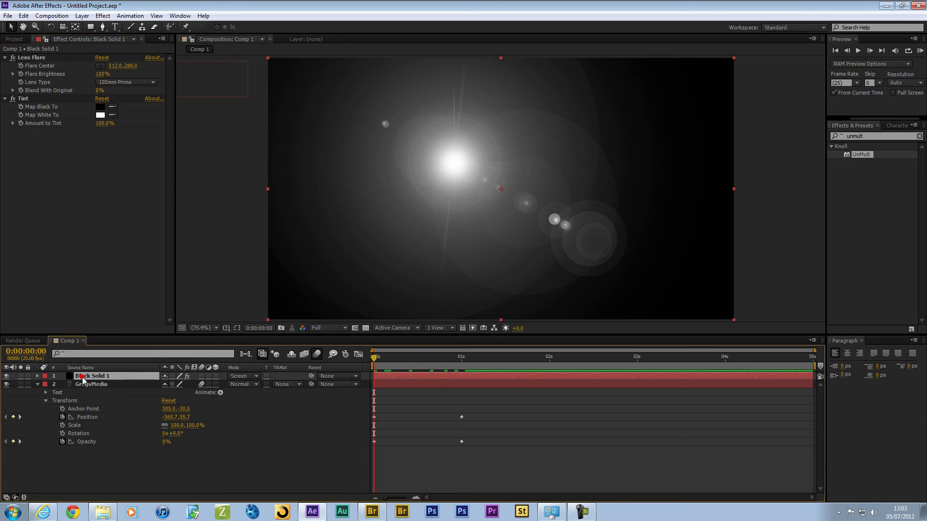
key(e)
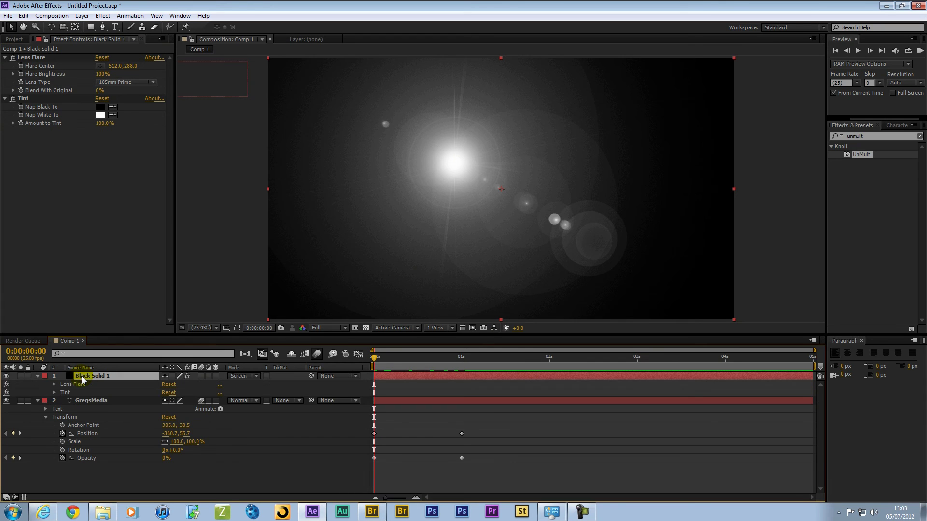
click(54, 384)
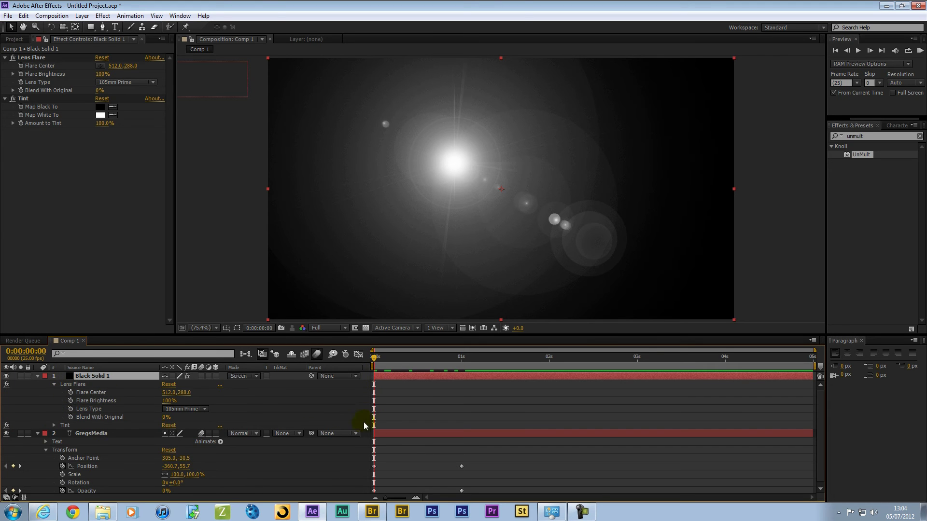
scroll(364, 422, down, 1)
click(98, 456)
click(85, 490)
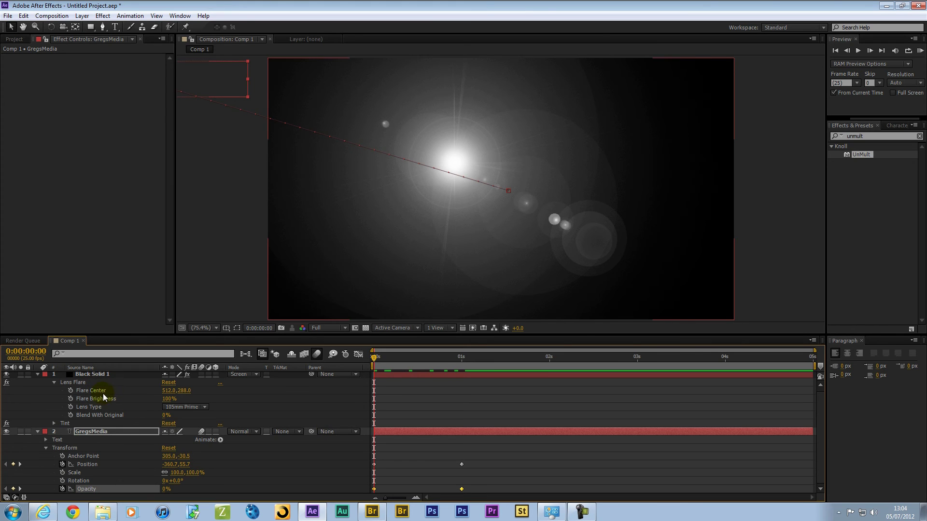
click(94, 378)
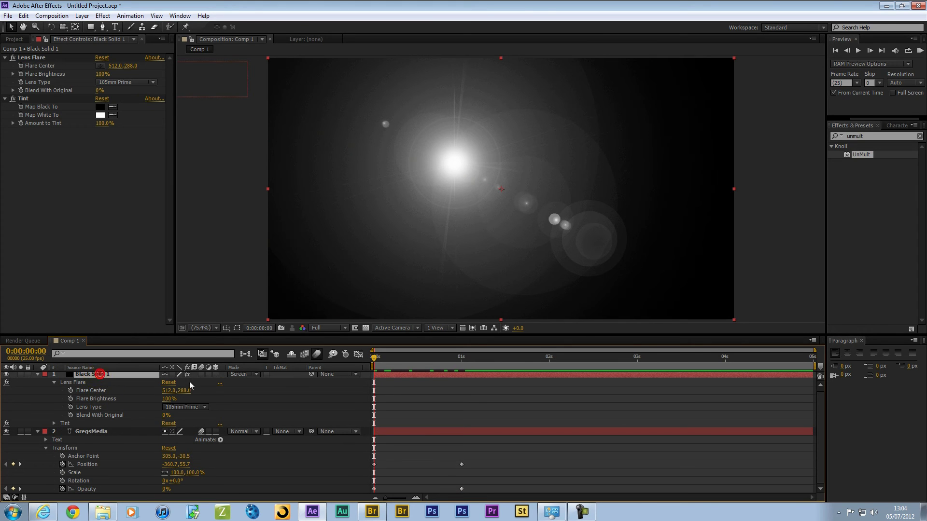
click(115, 376)
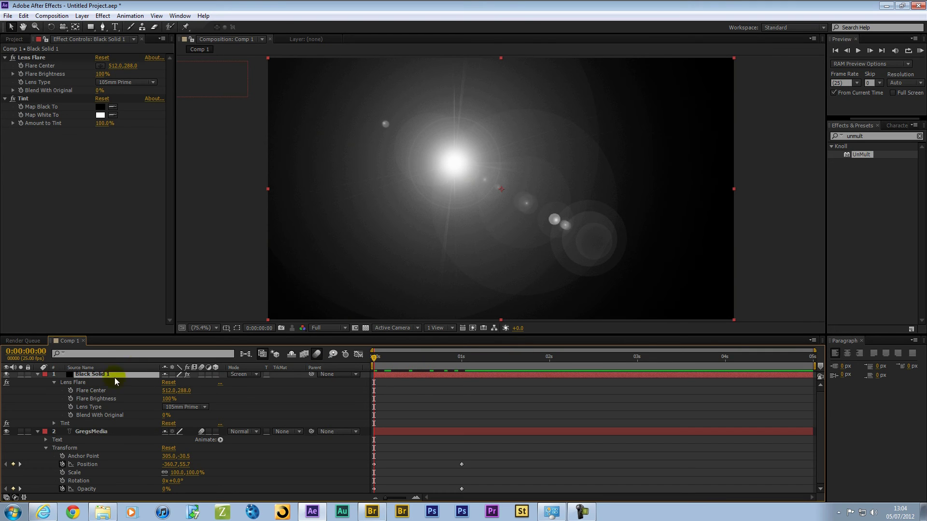
Keyframe the black solid's Flare Brightness at 0% at 0:00:00:00 and 100% at 0:00:01:00.
click(92, 399)
click(70, 399)
drag(166, 400, 66, 399)
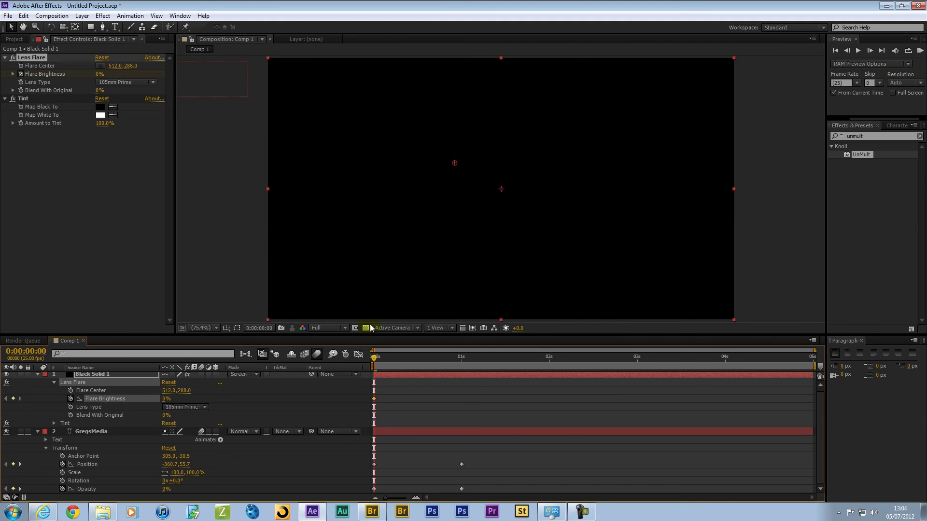
click(461, 368)
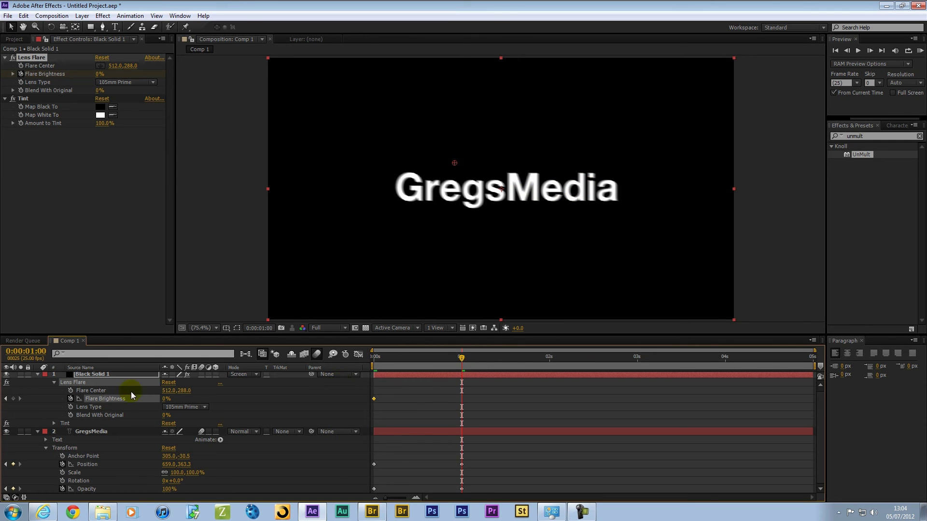
click(164, 400)
text(100)
key(Return)
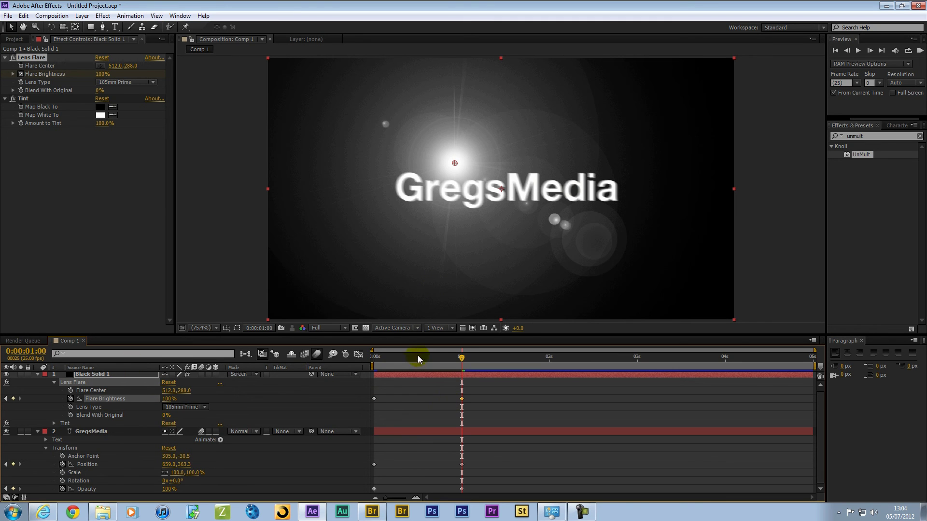
Preview the flare brightness animation from the start, and return the playhead to 0:00:01:00.
key(Home)
key(space)
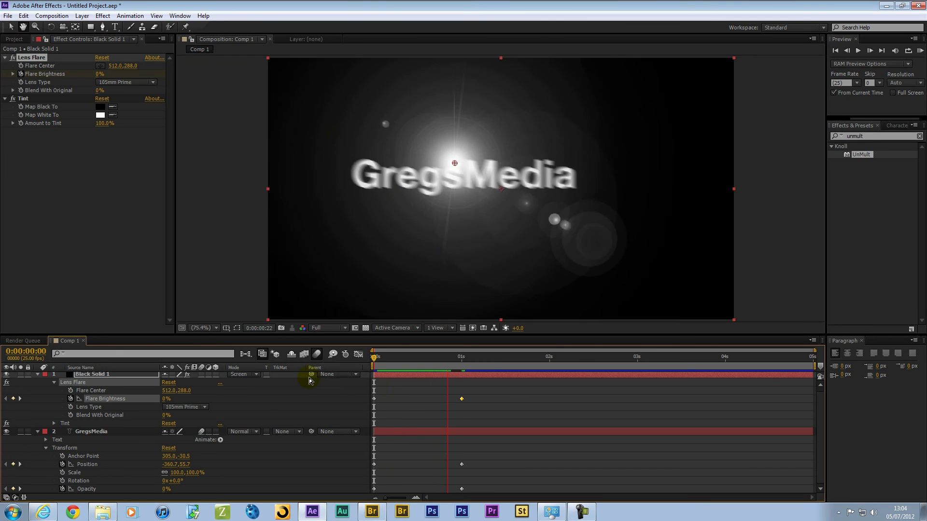
key(space)
key(space)
click(381, 362)
drag(392, 365, 462, 413)
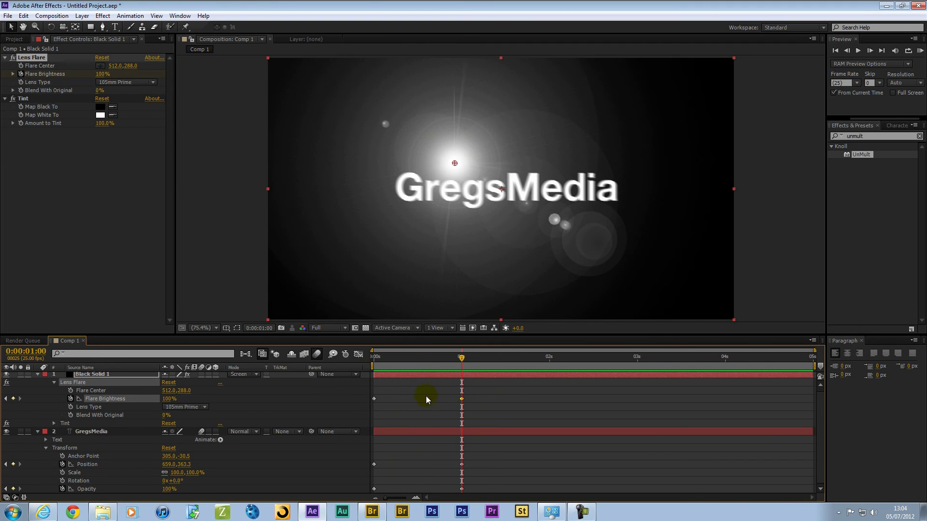
Keyframe the Flare Center from about 1448, 3 outside the frame at 0:00:00:00 to about 833, 226 above the text at 0:00:01:00.
click(106, 390)
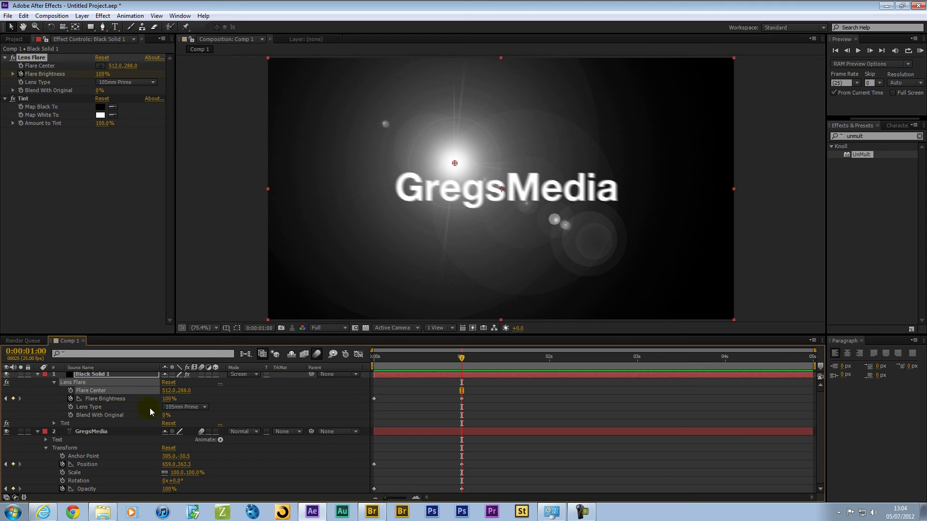
drag(456, 164, 794, 59)
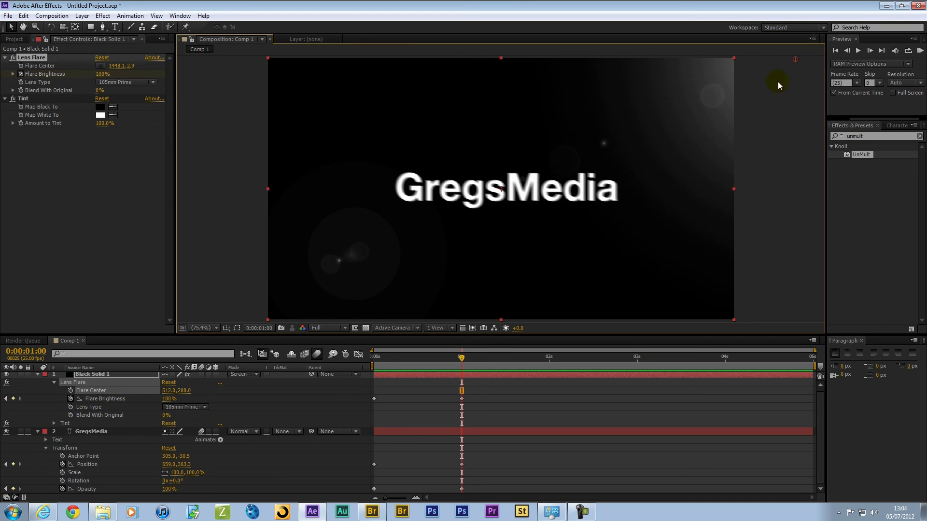
drag(467, 346, 354, 362)
click(70, 391)
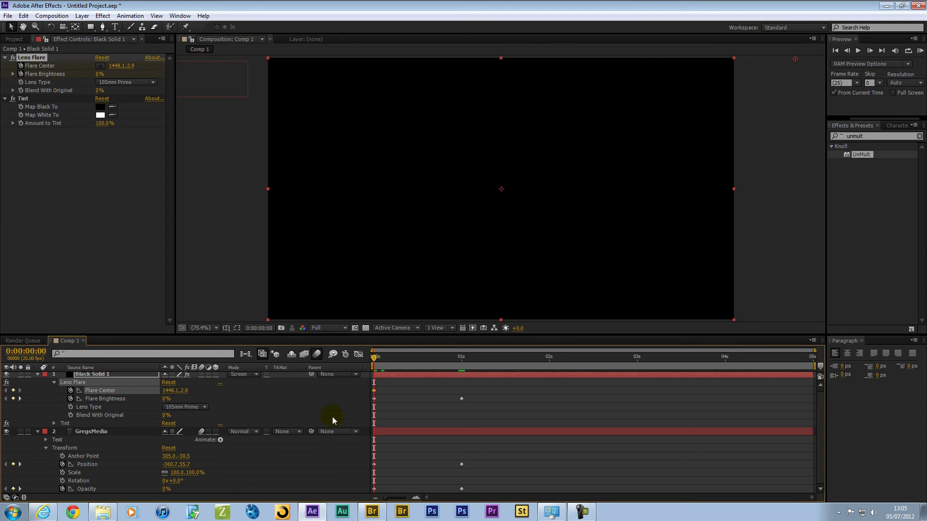
click(20, 398)
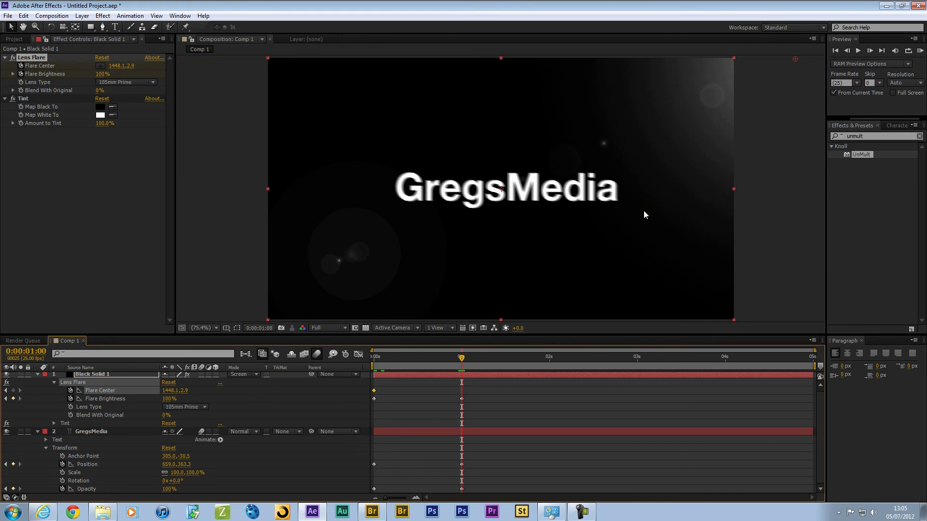
drag(796, 58, 571, 139)
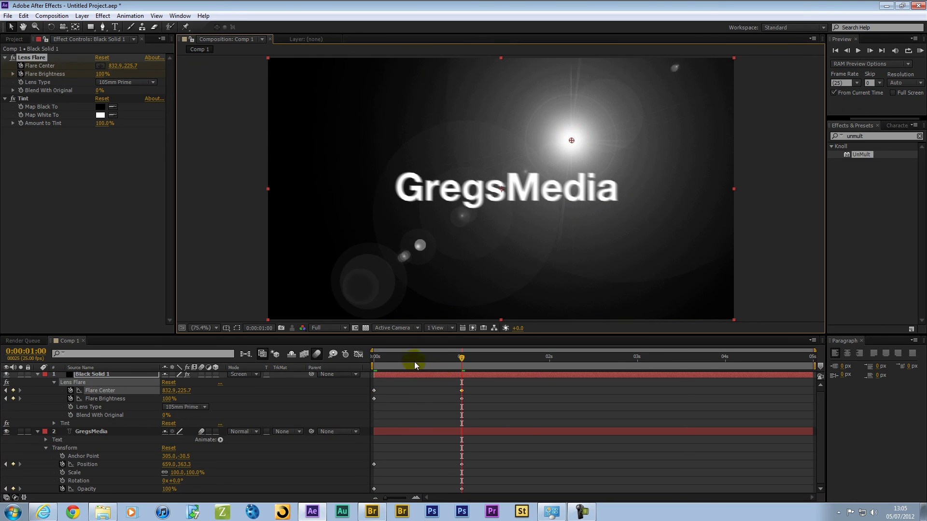
Preview the moving lens flare with the text, and scrub back to 0:00:01:00.
key(KP_0)
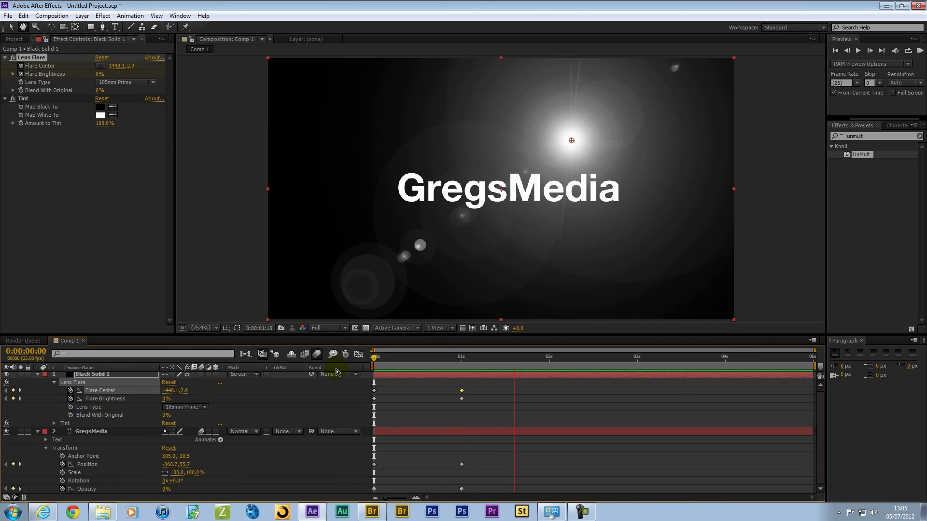
key(space)
drag(491, 370, 411, 385)
mouse_move(473, 385)
mouse_down()
mouse_move(503, 383)
mouse_move(473, 386)
mouse_move(463, 399)
mouse_up()
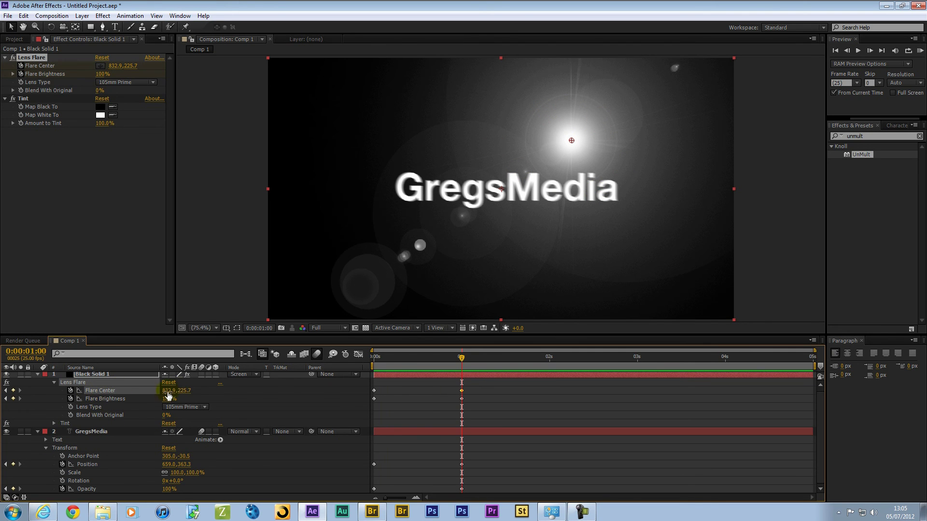
Try a Flare Brightness of 292% at 0:00:01:00, and undo it.
click(117, 399)
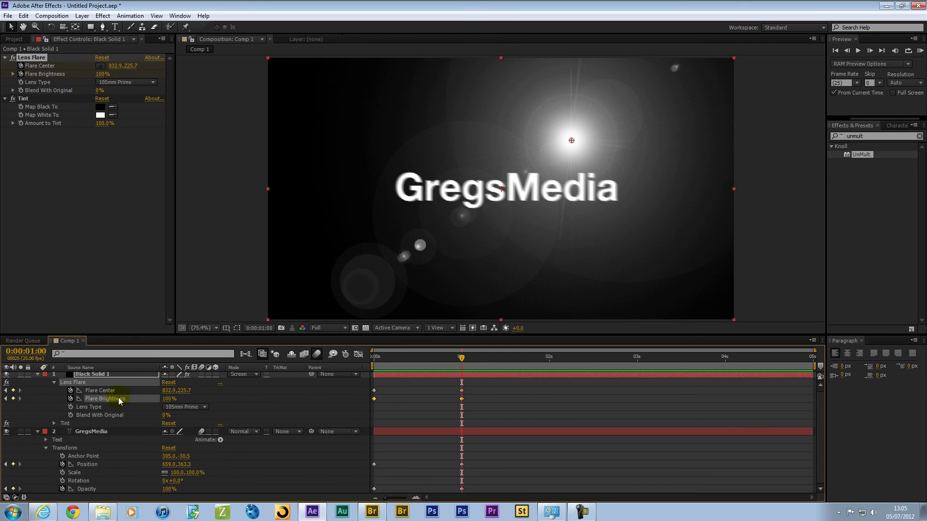
drag(165, 399, 262, 398)
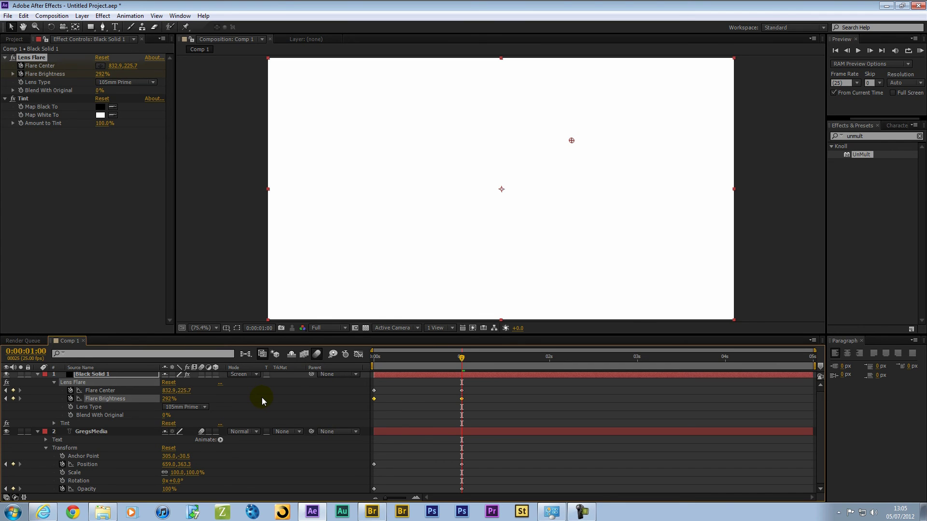
key(ctrl+z)
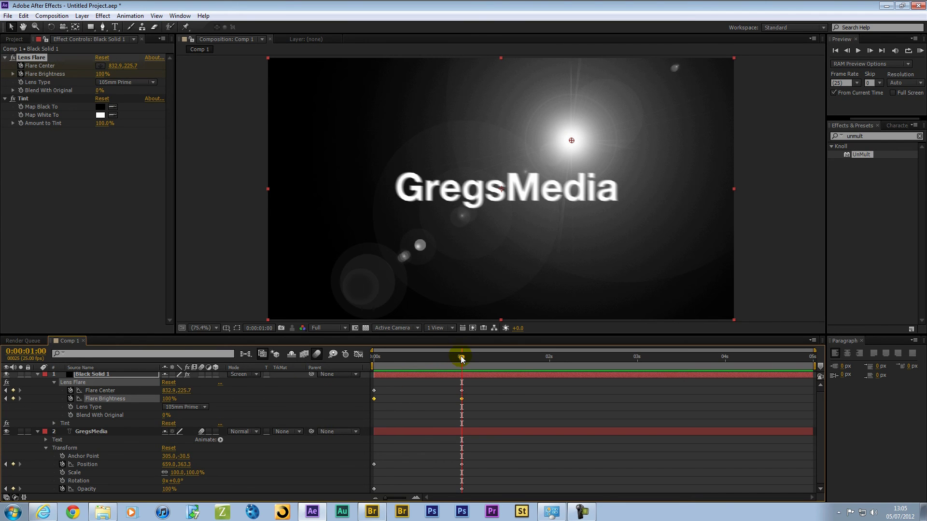
Add a Flare Brightness keyframe of 238% at 0:00:04:00.
drag(461, 355, 478, 358)
drag(551, 358, 726, 366)
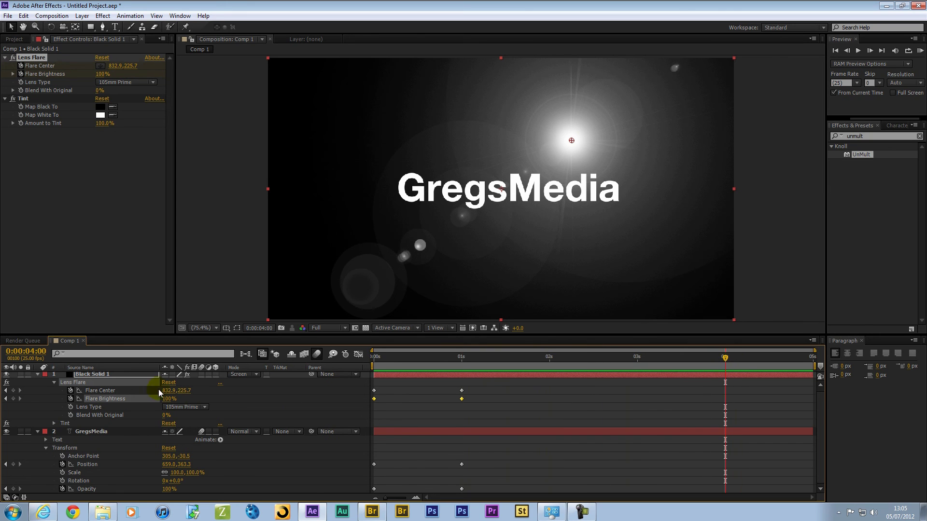
drag(168, 404, 241, 405)
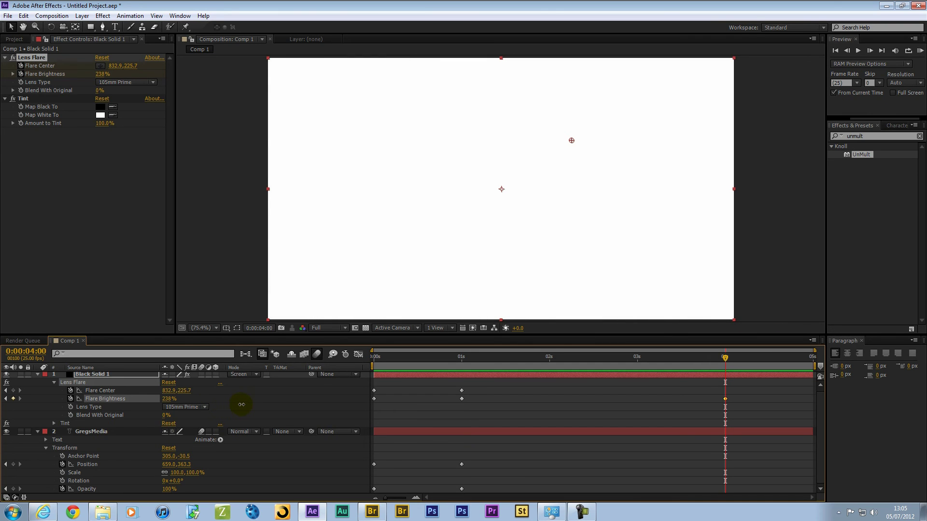
Preview the flare brightening up to the four-second keyframe, and return the playhead to 0:00:00:00.
click(381, 367)
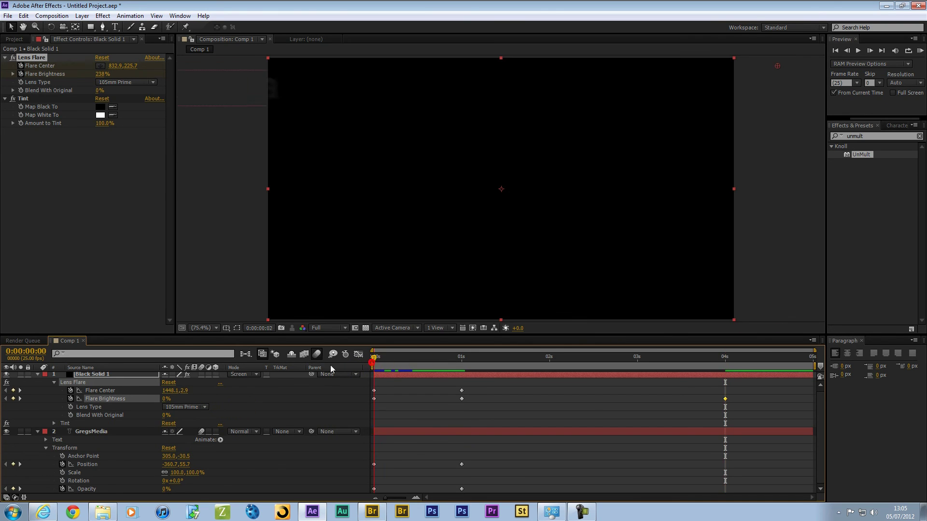
key(space)
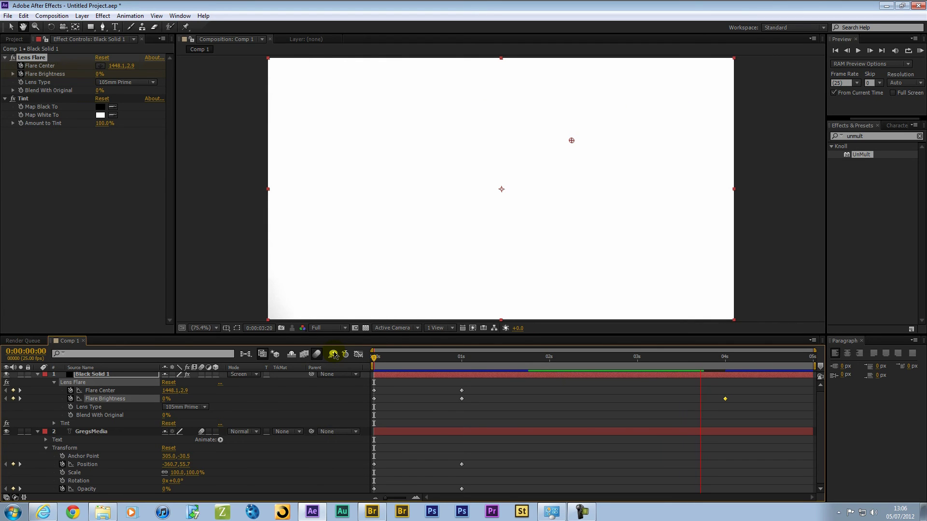
key(space)
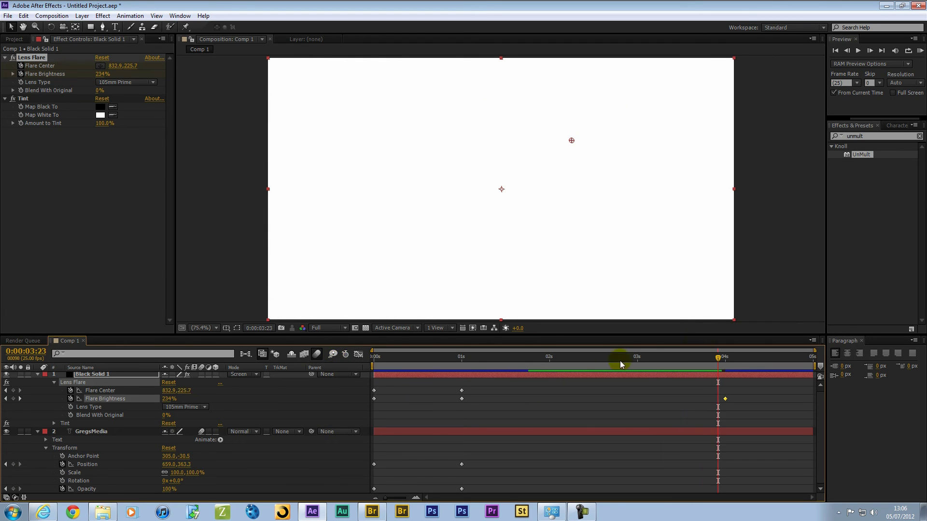
drag(603, 359, 254, 410)
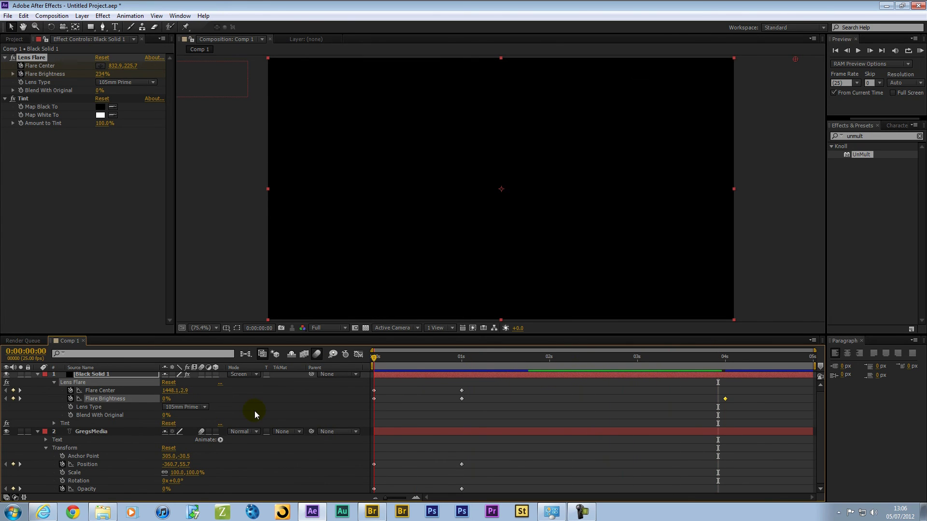
Enable motion blur on the black solid layer, and move the playhead to 0:00:00:16.
click(202, 374)
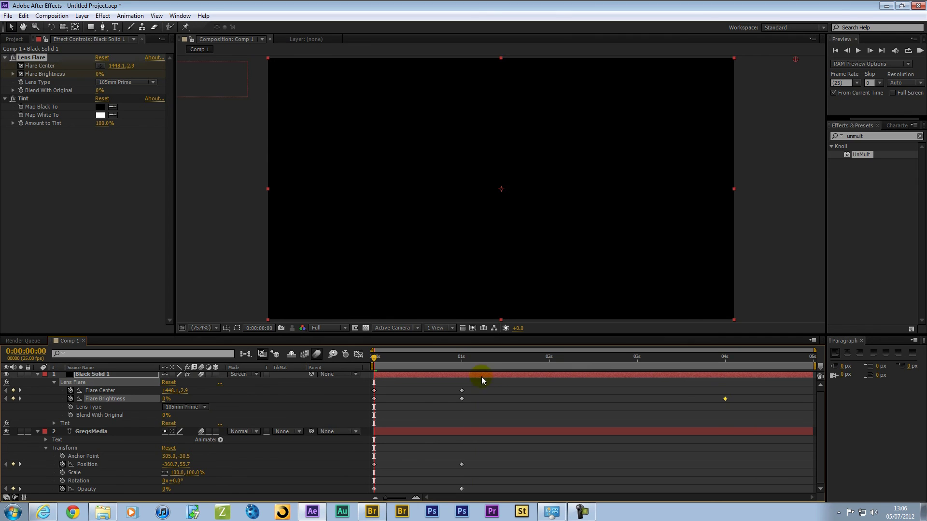
click(469, 367)
drag(447, 361, 438, 365)
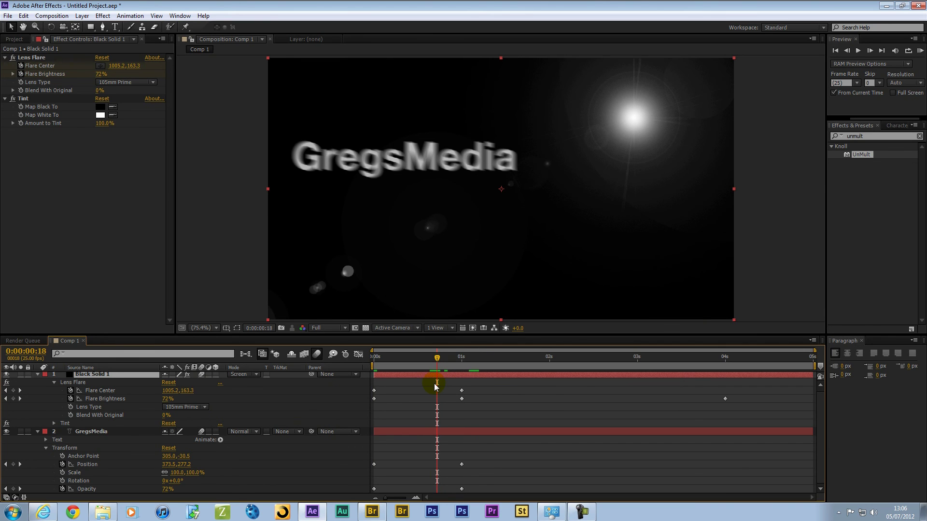
key(Page_Up)
key(Page_Up)
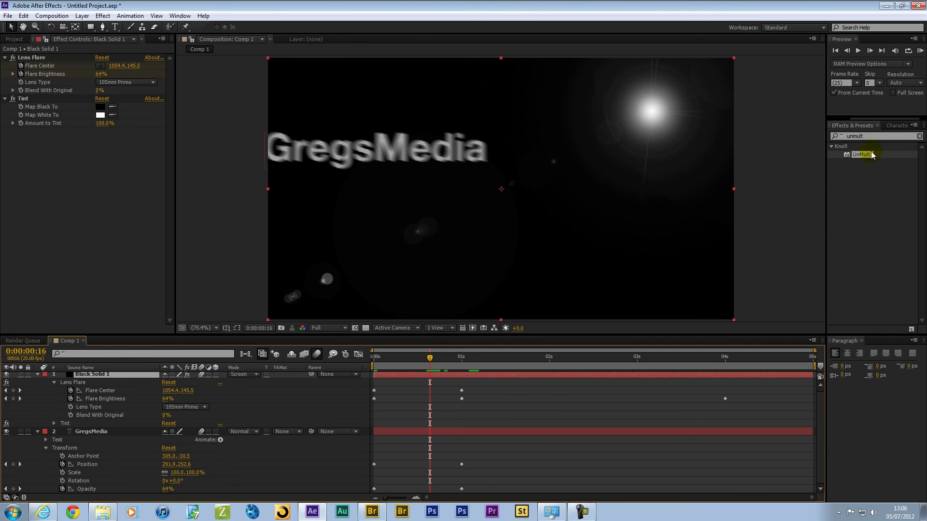
Search the effects and presets for "blur".
double_click(869, 134)
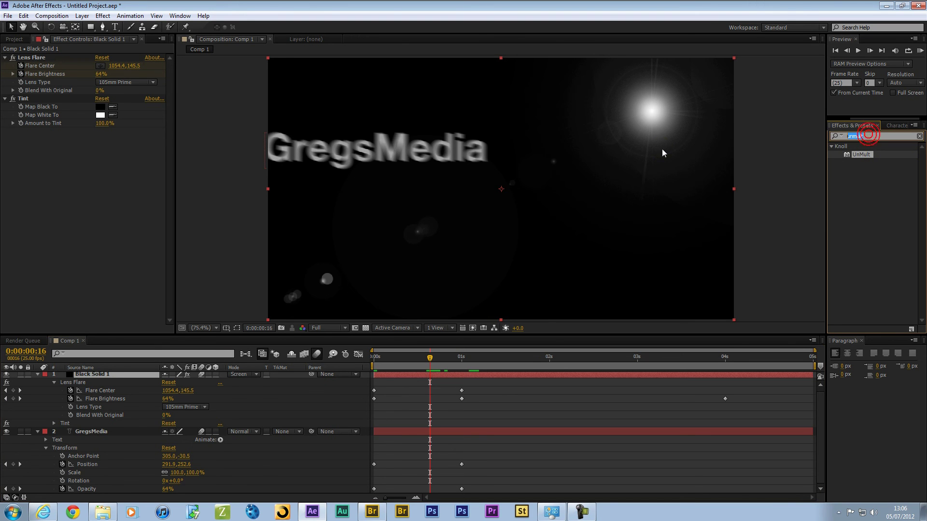
text(blur)
key(BackSpace)
key(BackSpace)
key(BackSpace)
key(BackSpace)
key(BackSpace)
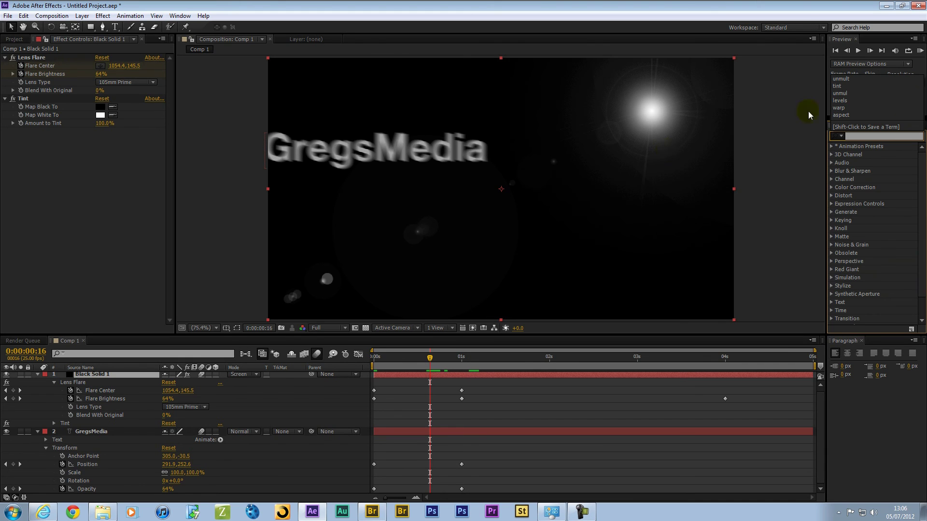
click(847, 415)
click(869, 136)
text(blur)
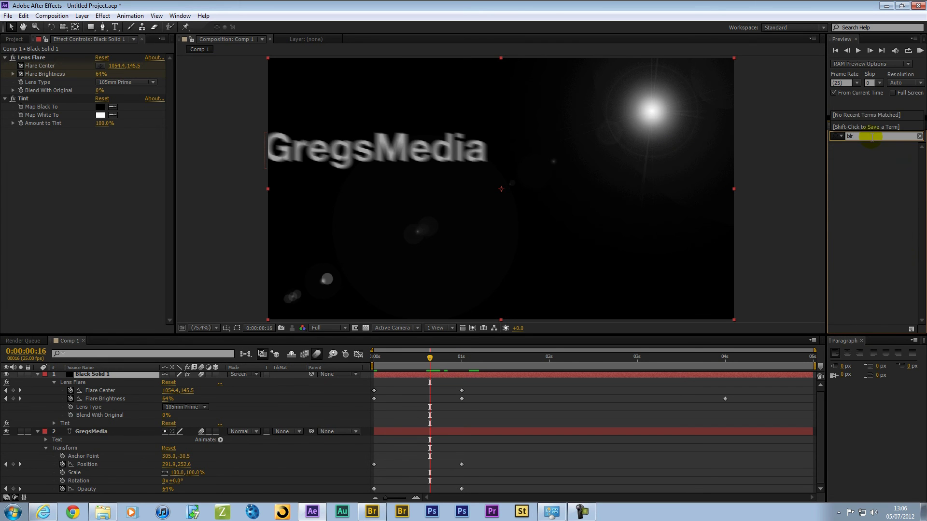
Apply the Directional Blur effect to the black solid layer.
scroll(856, 306, down, 3)
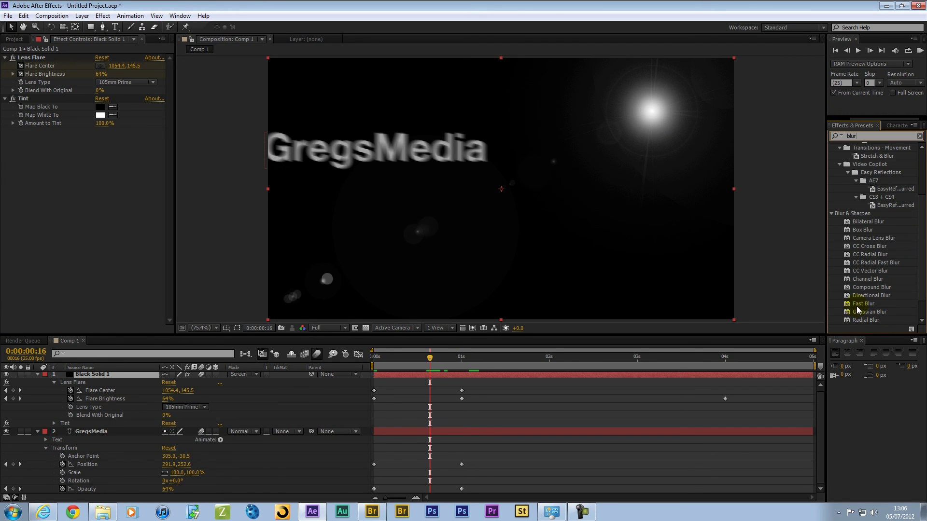
scroll(868, 232, down, 1)
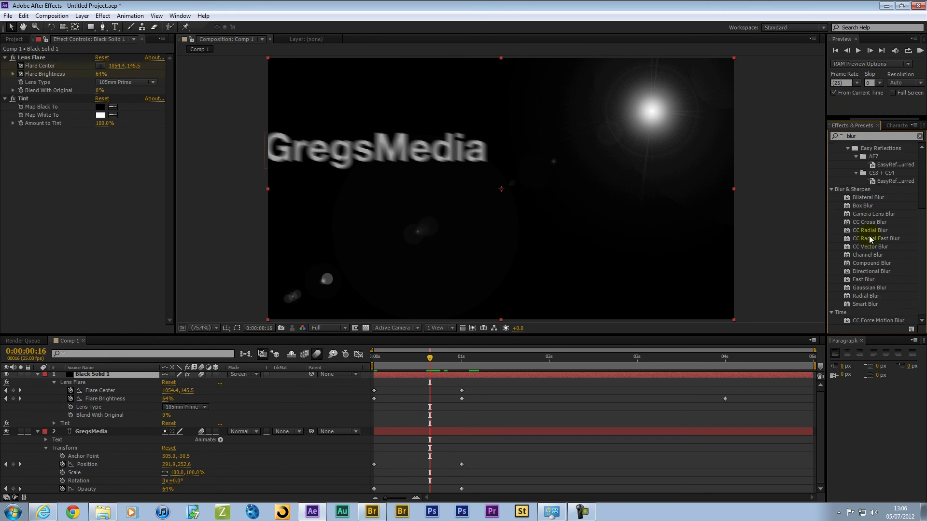
click(865, 280)
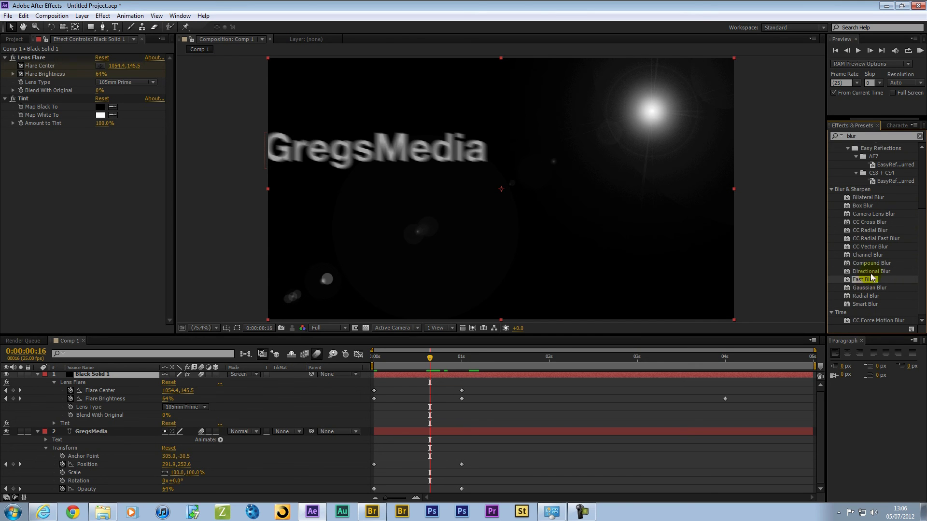
click(870, 272)
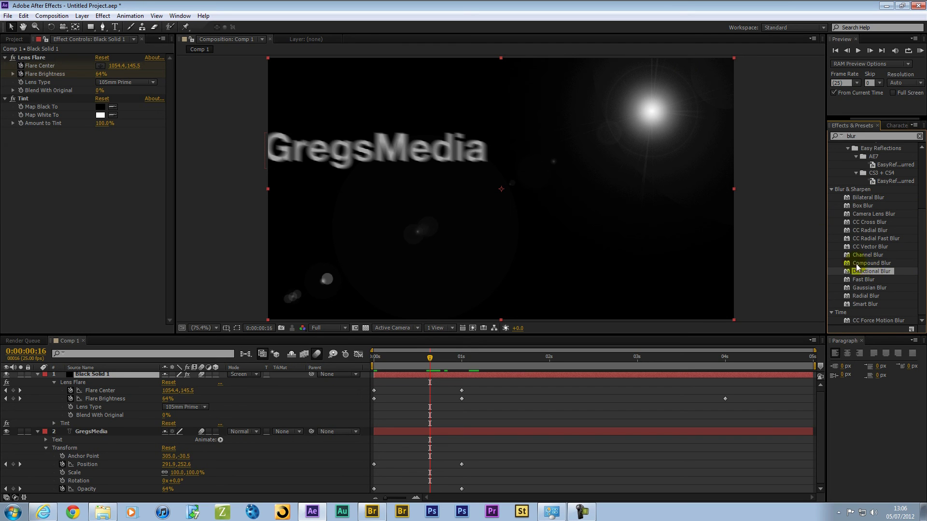
drag(881, 270, 121, 375)
Set the Directional Blur's direction to 58° and its blur length to 15.0.
drag(104, 145, 111, 144)
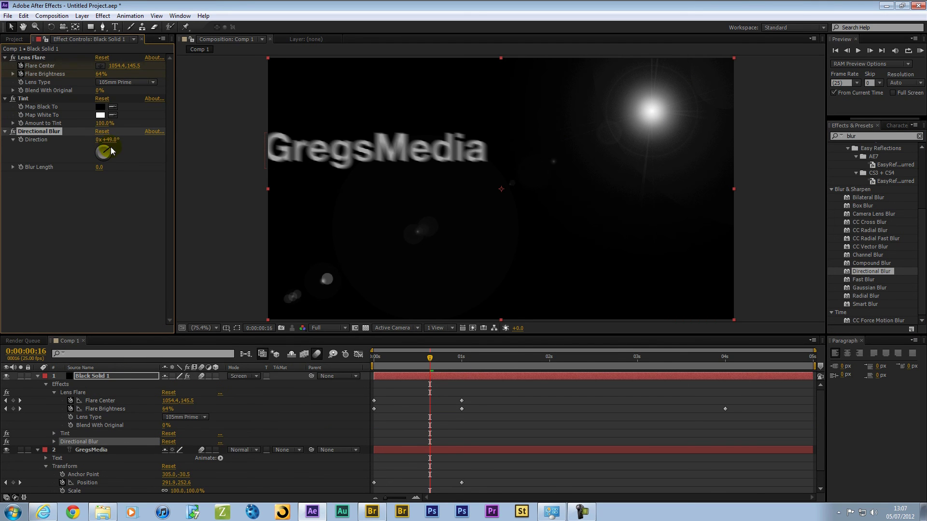
drag(96, 173, 171, 170)
drag(108, 147, 114, 151)
drag(102, 153, 242, 208)
drag(103, 154, 120, 144)
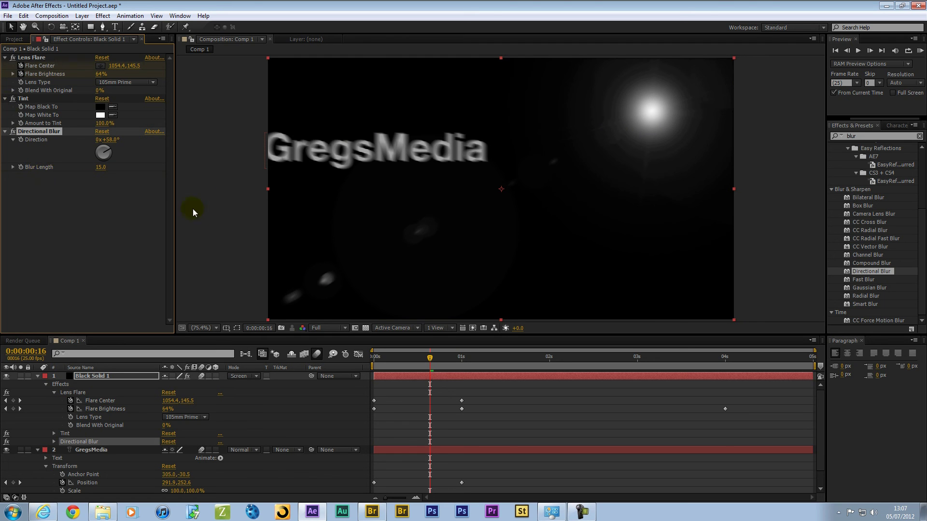
Adjust the Directional Blur's blur length to 15.3, and move the playhead to 0:00:00:00.
drag(98, 168, 19, 176)
drag(90, 181, 98, 181)
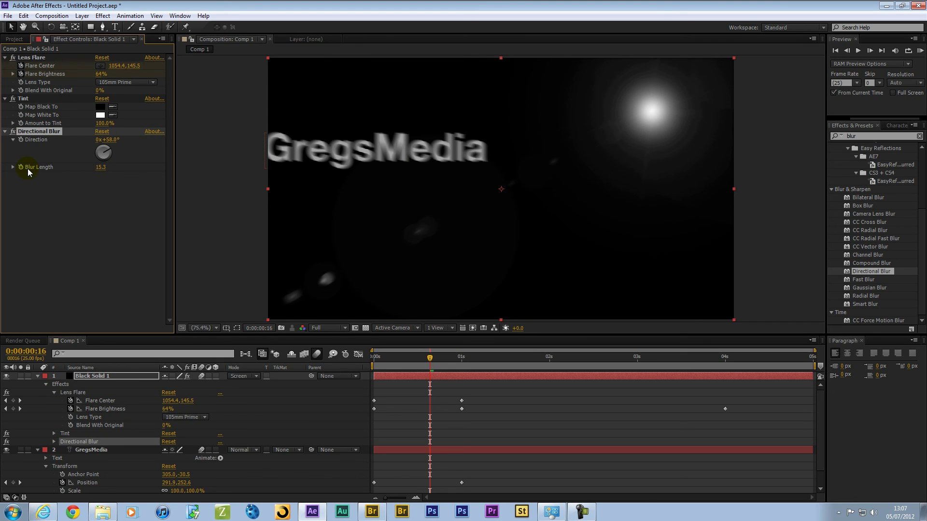
click(90, 198)
drag(423, 365, 367, 360)
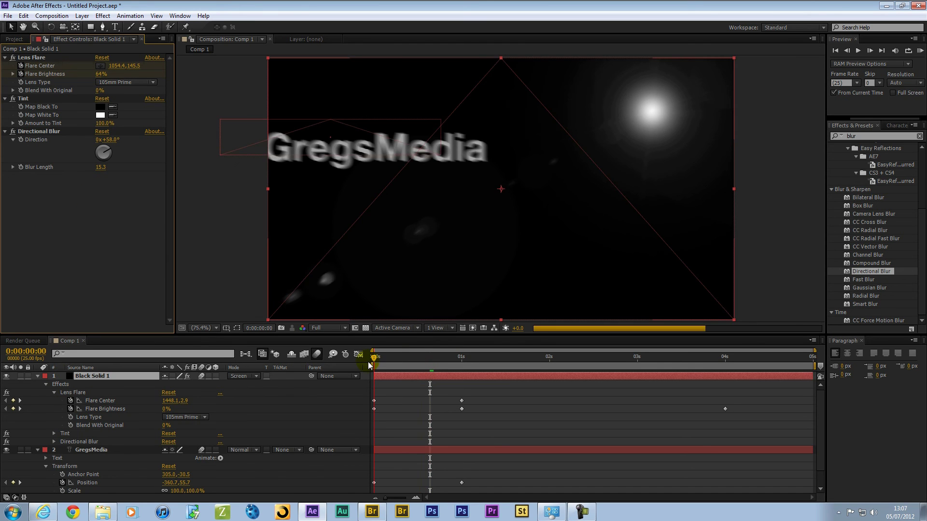
Reveal the black solid layer's effects in the timeline and expand its Lens Flare and Directional Blur properties.
click(46, 168)
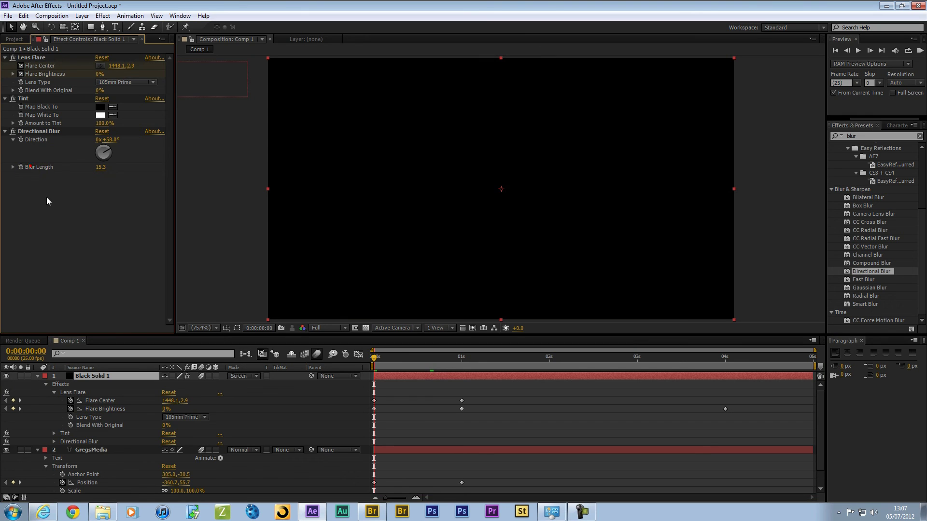
click(100, 376)
key(u)
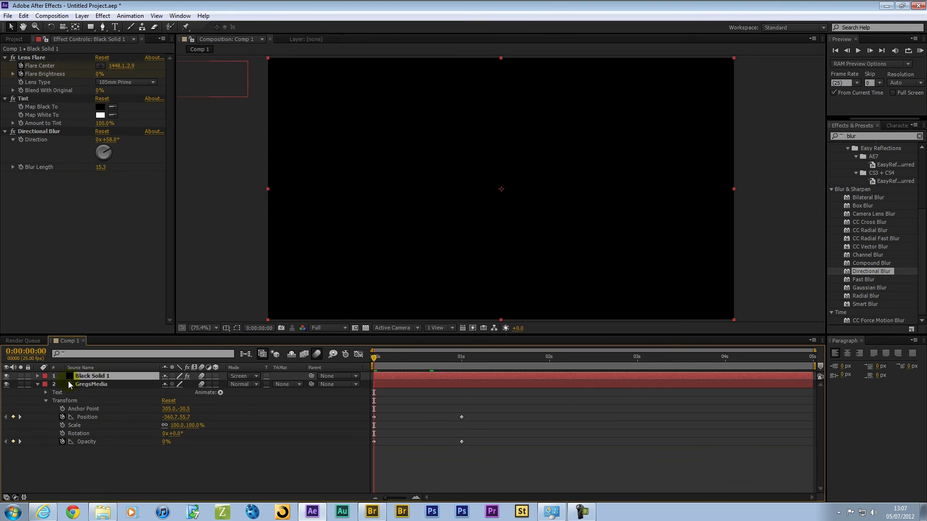
click(98, 376)
key(e)
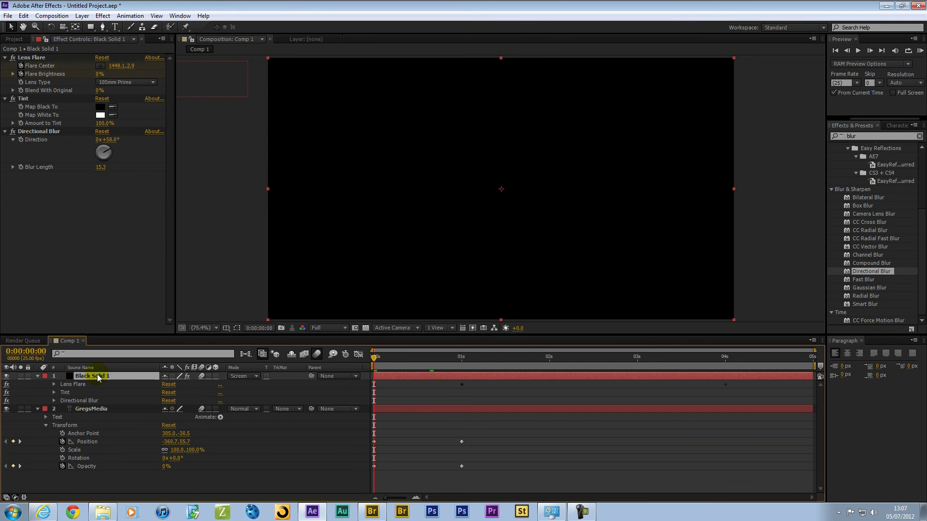
click(54, 384)
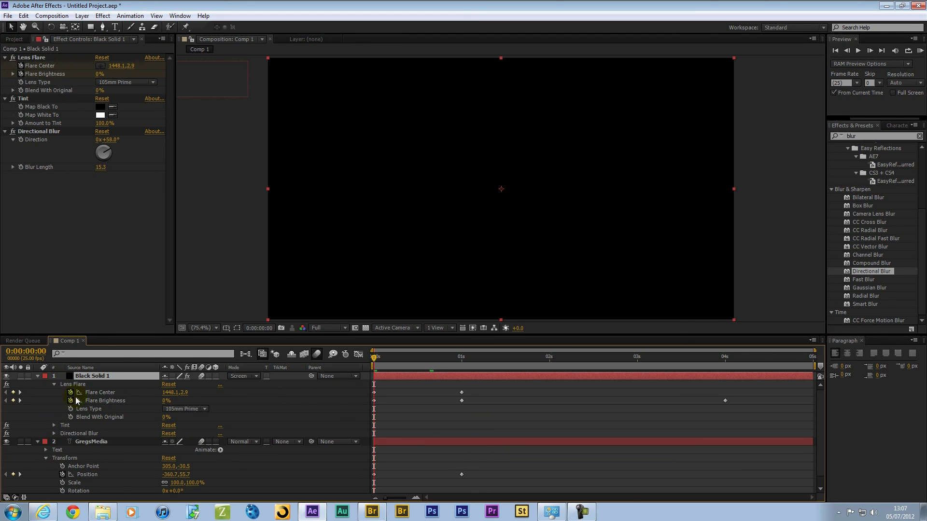
click(54, 434)
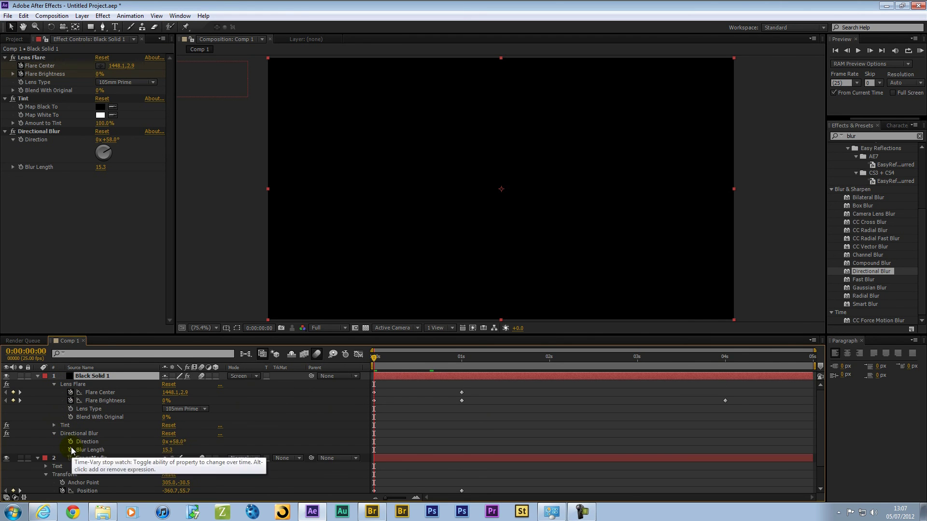
Keyframe the Directional Blur's blur length of 15.3 at 0:00:00:00 and again at 0:00:00:22, leaving its direction without keyframes.
click(70, 442)
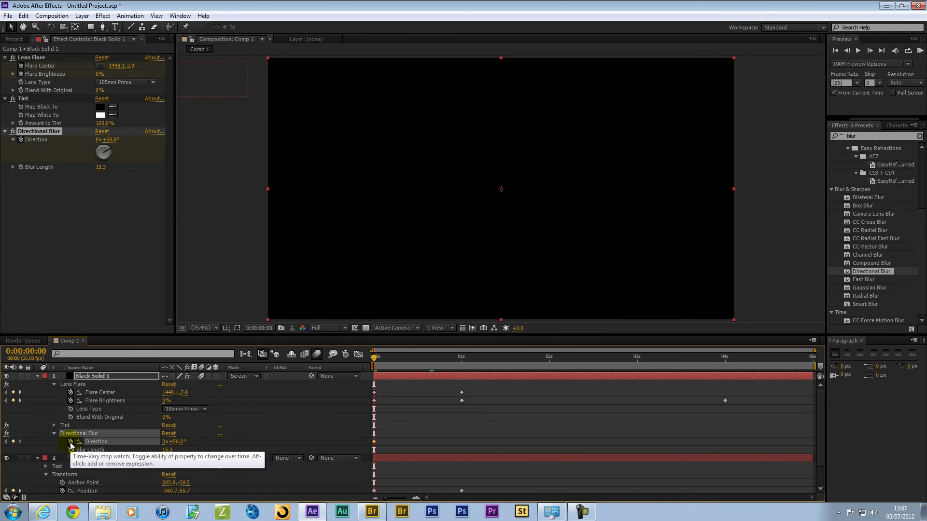
click(70, 442)
click(71, 450)
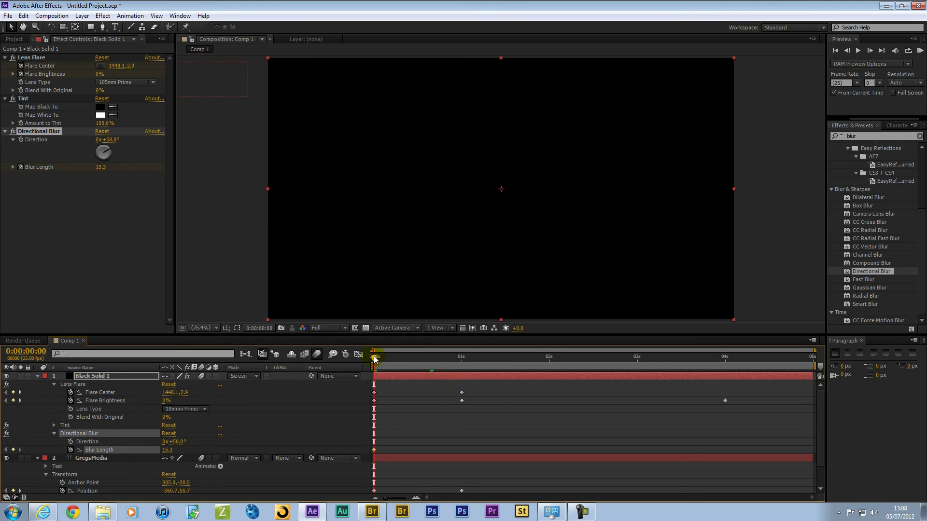
drag(375, 359, 451, 355)
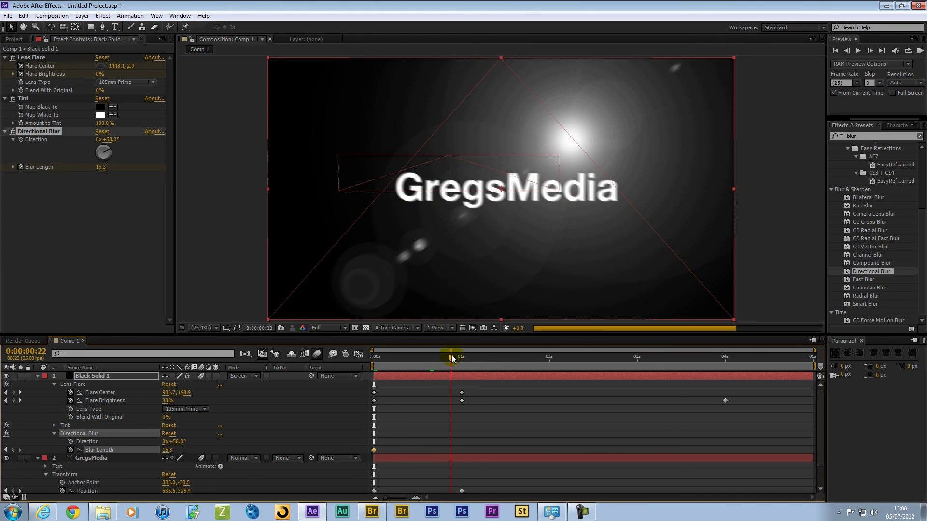
click(14, 450)
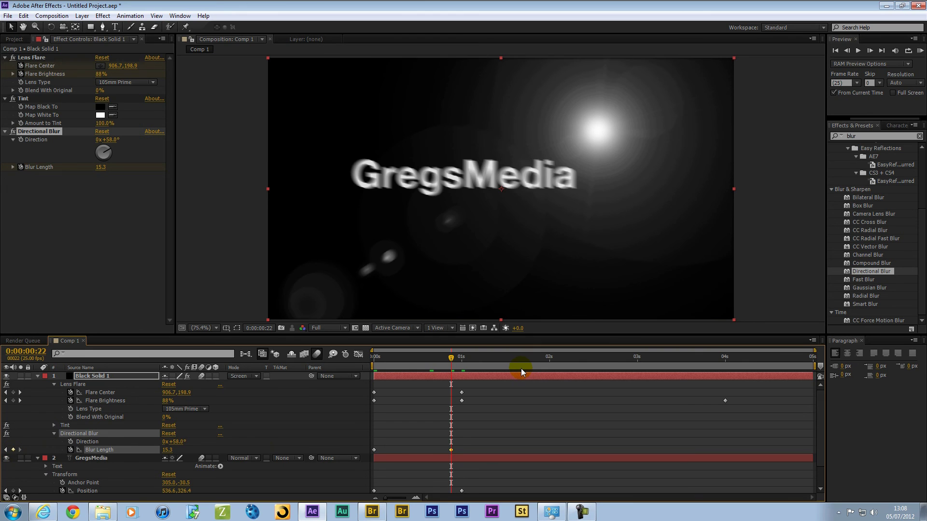
Set the Directional Blur's blur length to 0.0 at 0:00:01:00.
key(Page_Down)
key(Page_Down)
key(Page_Down)
key(Page_Down)
key(Page_Down)
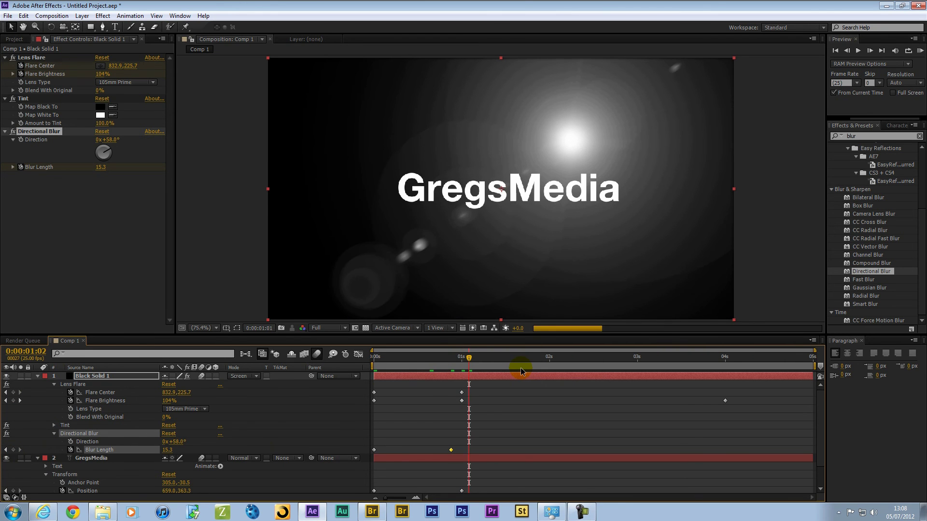
key(Page_Up)
key(Page_Up)
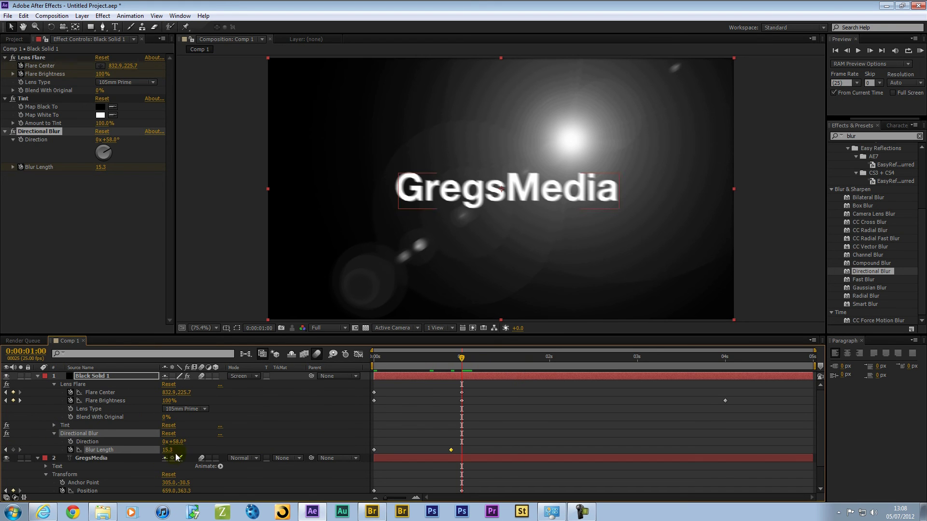
click(462, 393)
drag(166, 450, 17, 459)
Preview the animation from the beginning at Third resolution, stopping shortly after the text has settled.
drag(443, 356, 293, 364)
key(space)
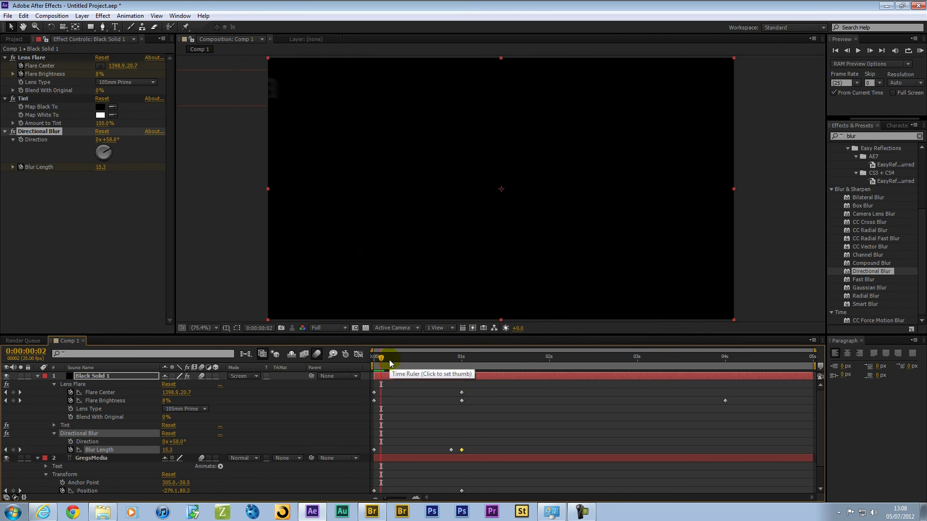
click(328, 328)
click(332, 375)
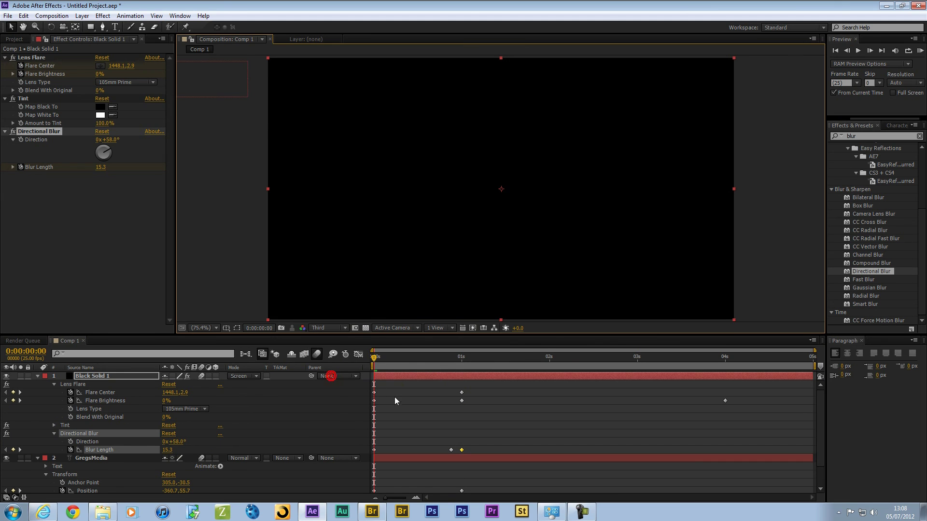
key(space)
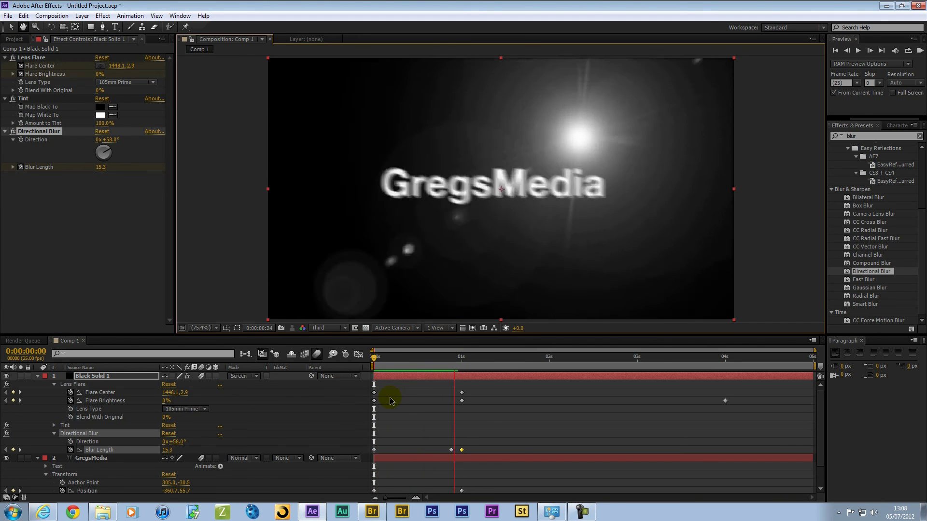
key(space)
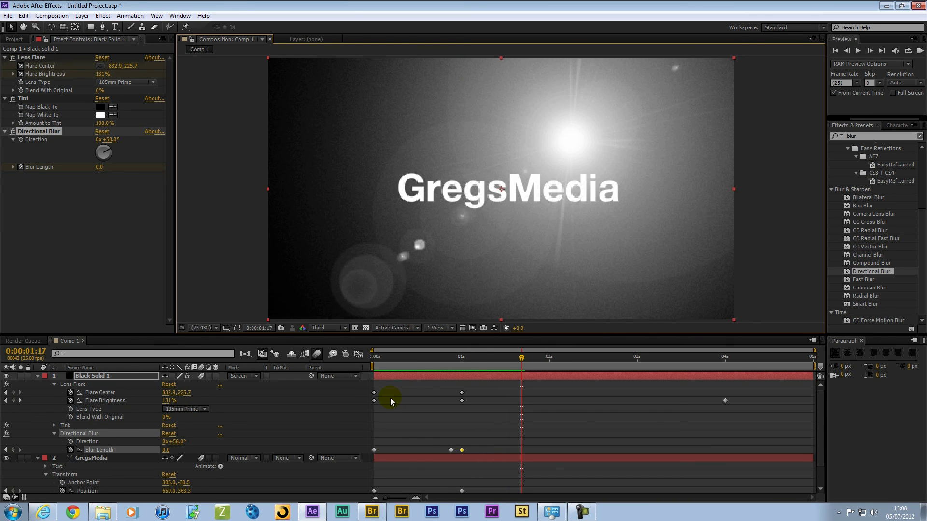
Restore the composition preview to Full resolution, play it from 0:00:00:21, stop it and deselect the layer.
drag(412, 363, 442, 375)
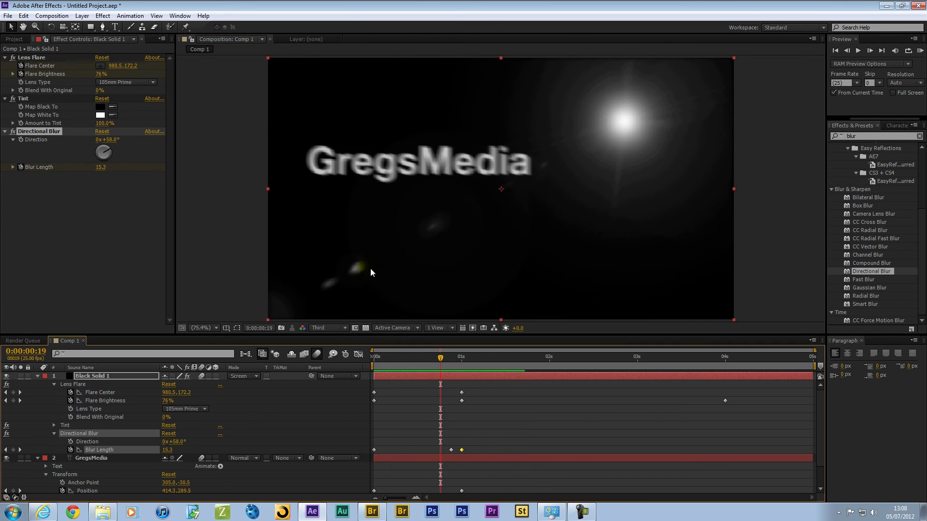
click(330, 327)
click(338, 353)
drag(432, 358, 448, 360)
key(space)
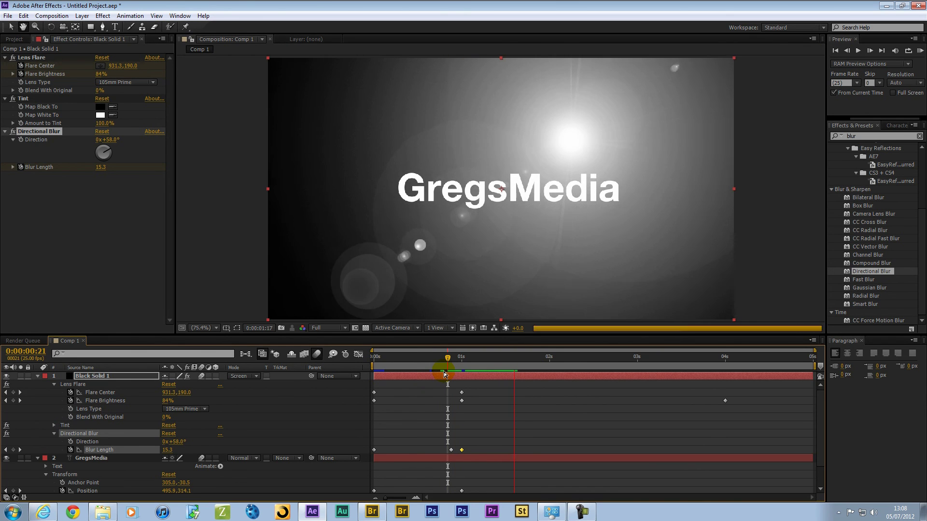
key(space)
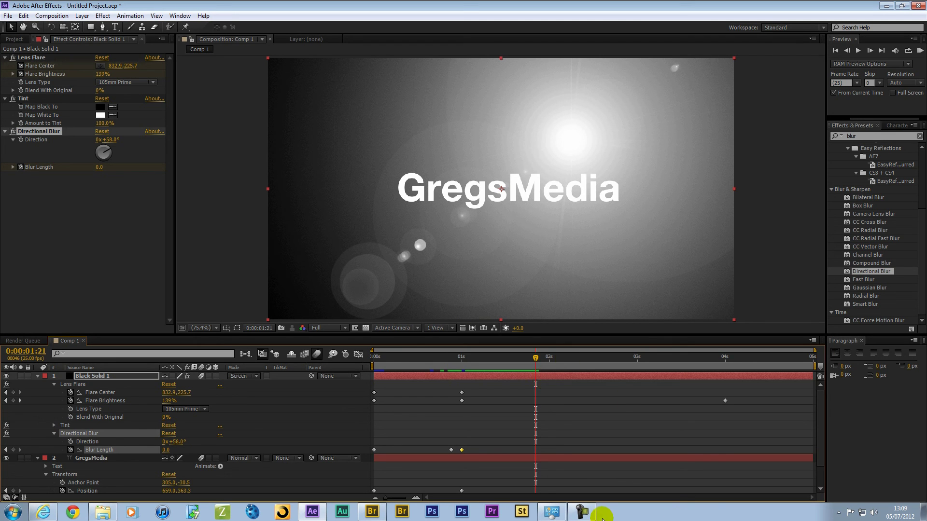
click(594, 413)
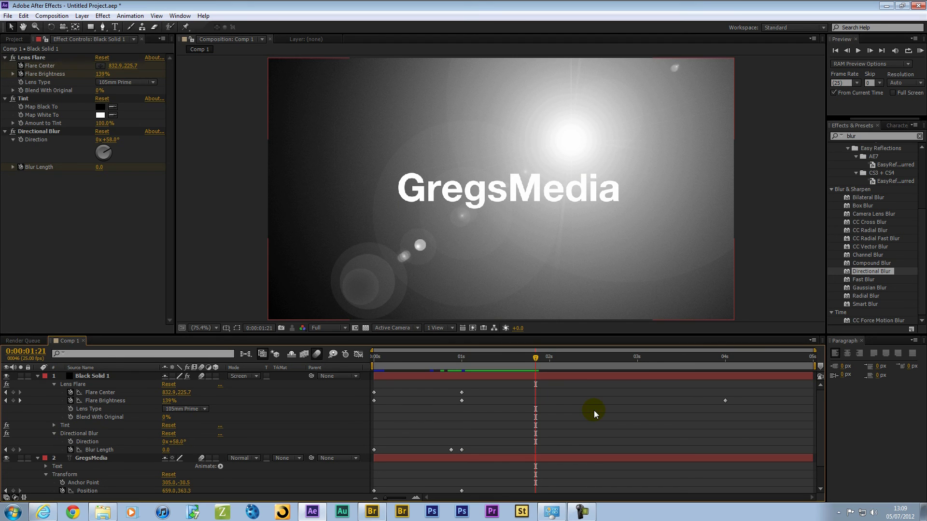